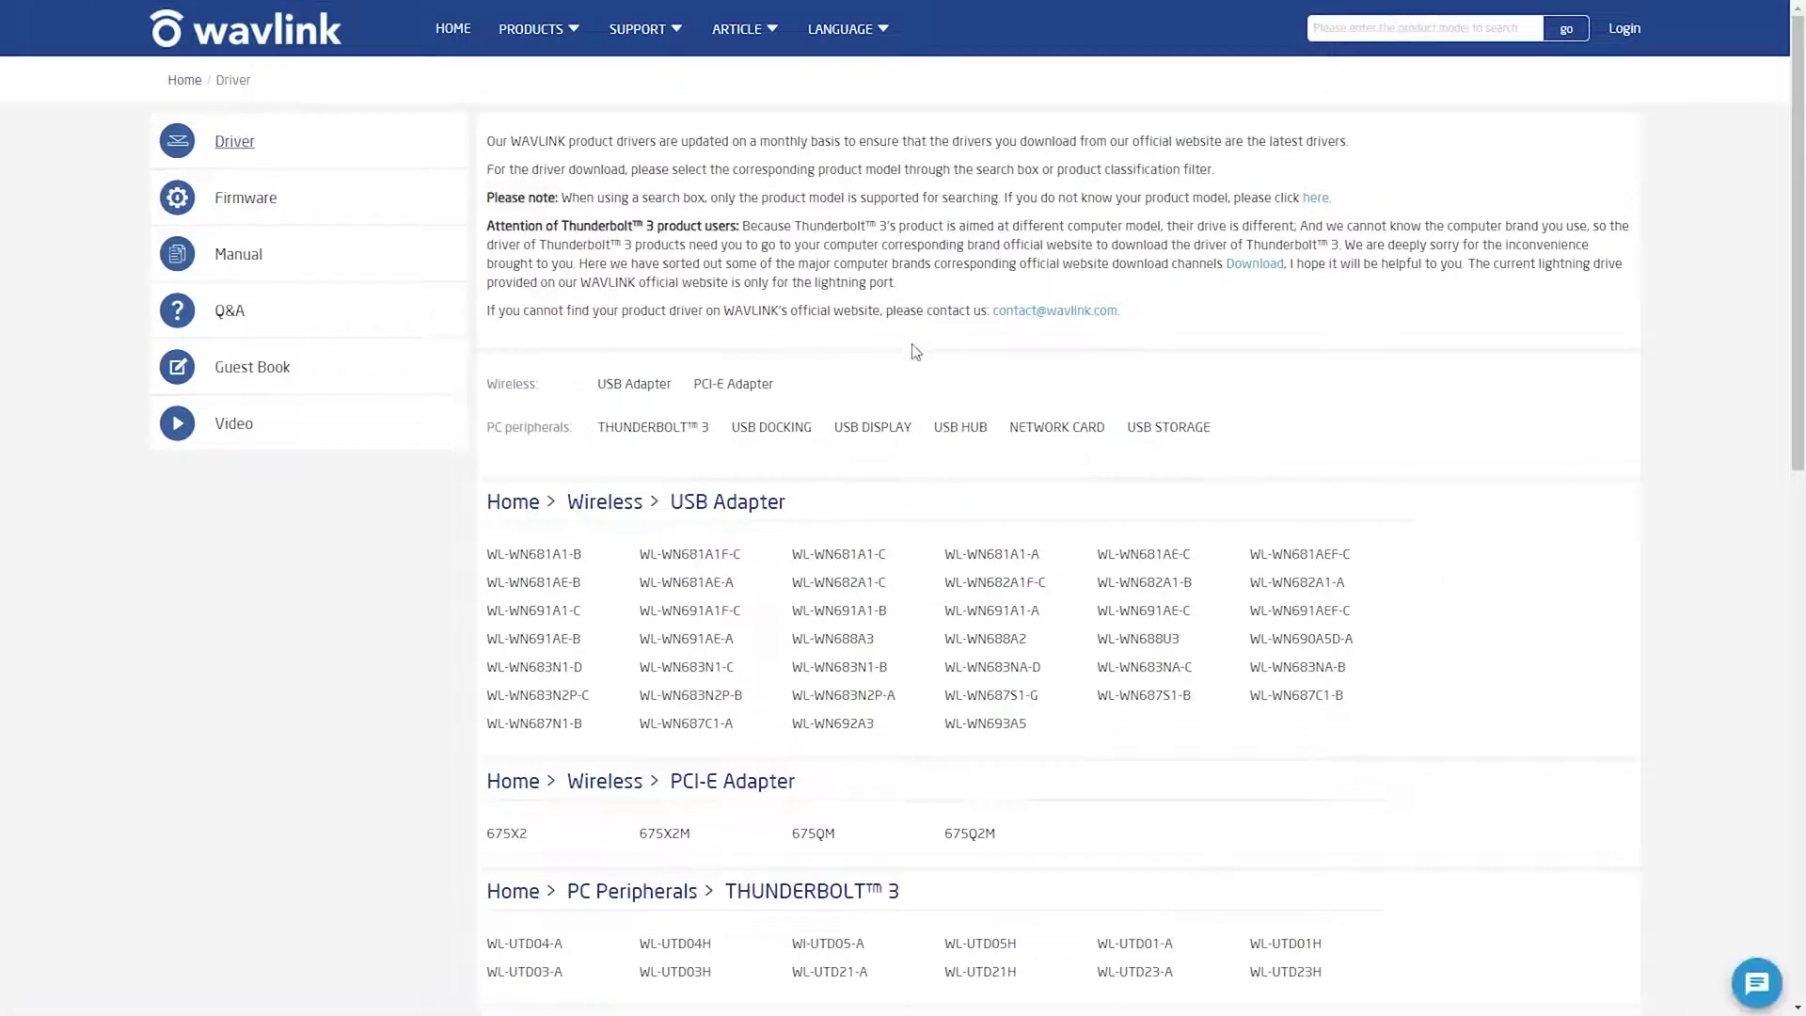
Scroll down the Wavlink driver download page to see more model categories.
{"action": "scroll", "coordinate": [918, 376], "scroll_direction": "down", "scroll_amount": 10}
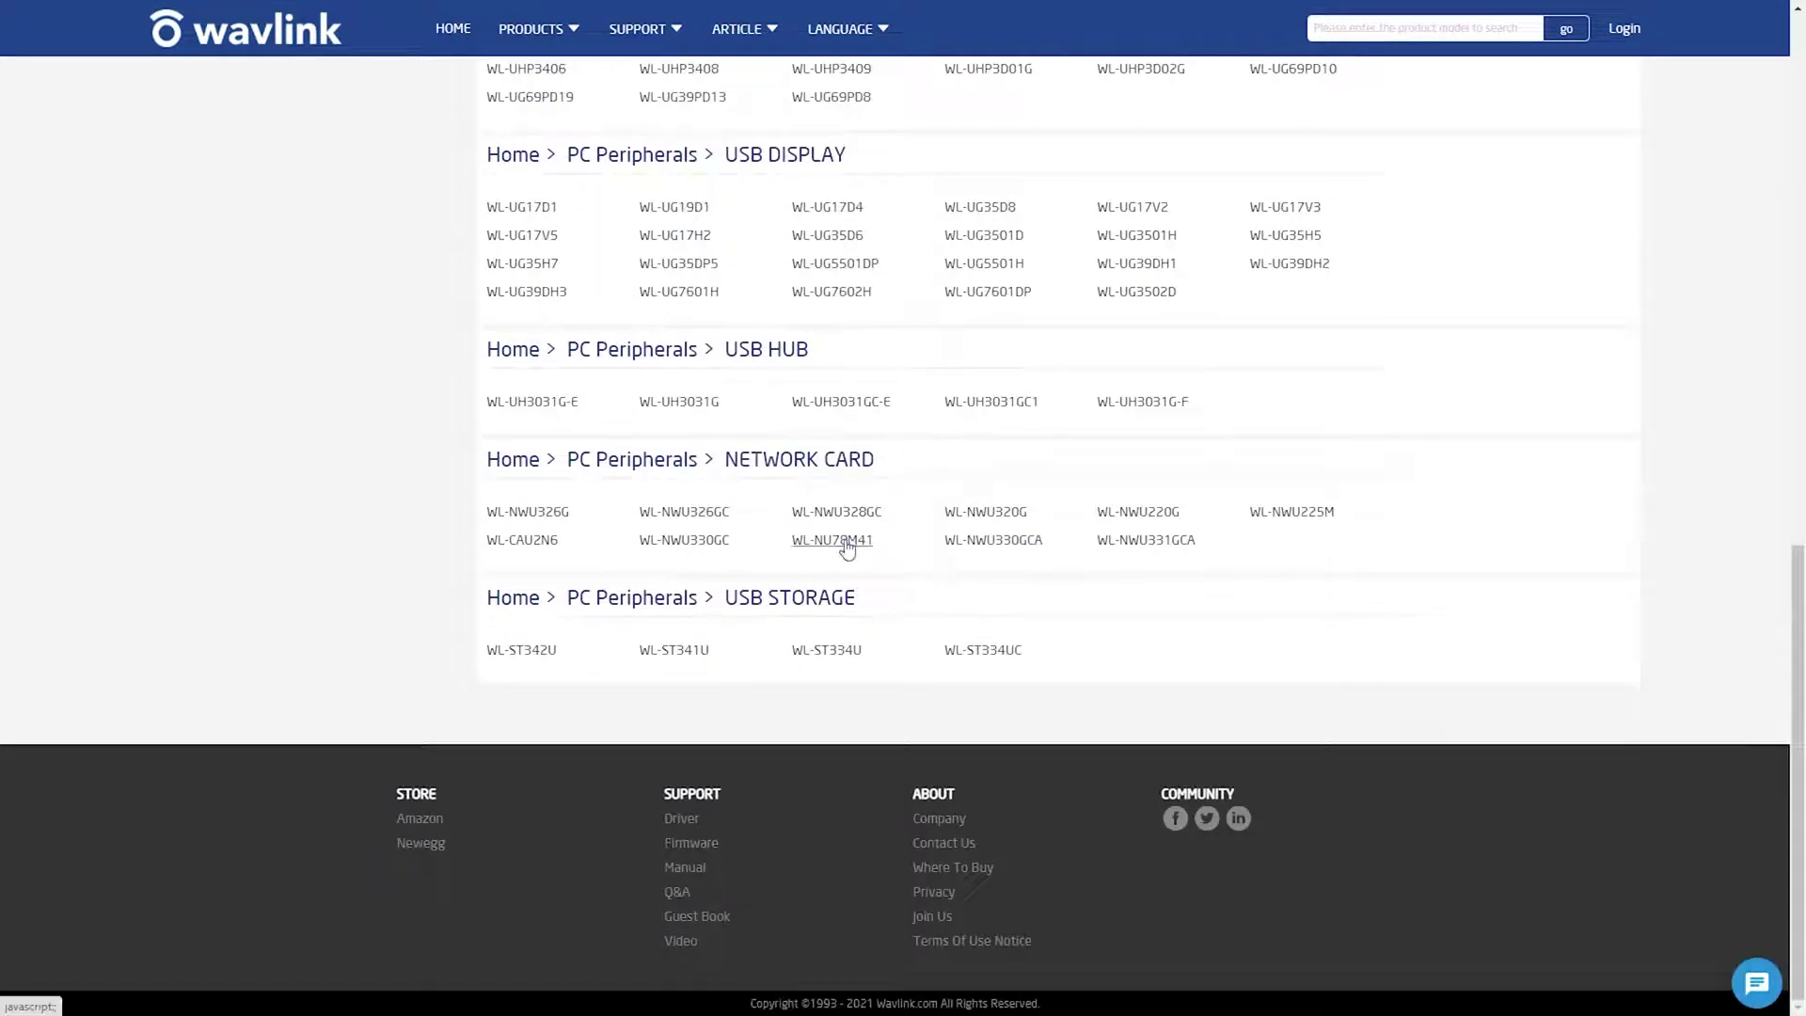
Open WL-NU78M41 under Network Card and download its Windows driver V1.30.
{"action": "left_click", "coordinate": [845, 543]}
{"action": "left_click", "coordinate": [982, 572]}
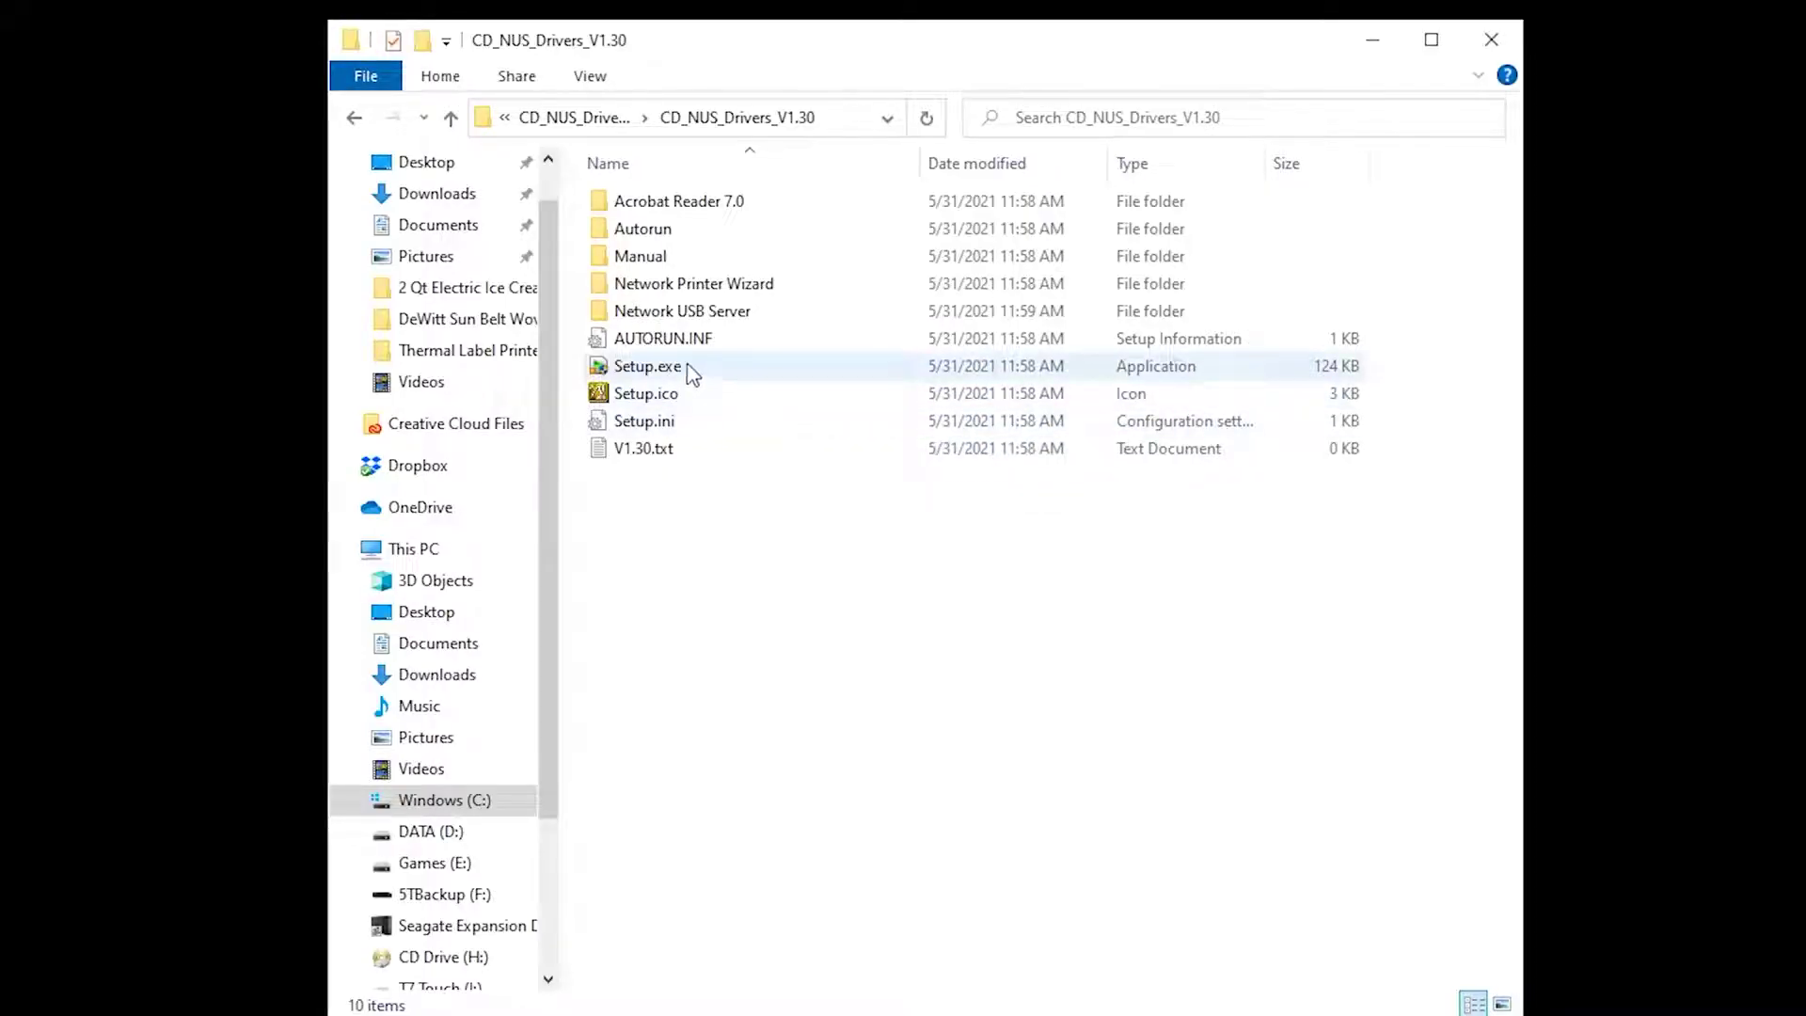
Run Setup.exe from CD_NUS_Drivers_V1.30 and install the Networking Printer Wizard for Windows.
{"action": "mouse_move", "coordinate": [694, 372]}
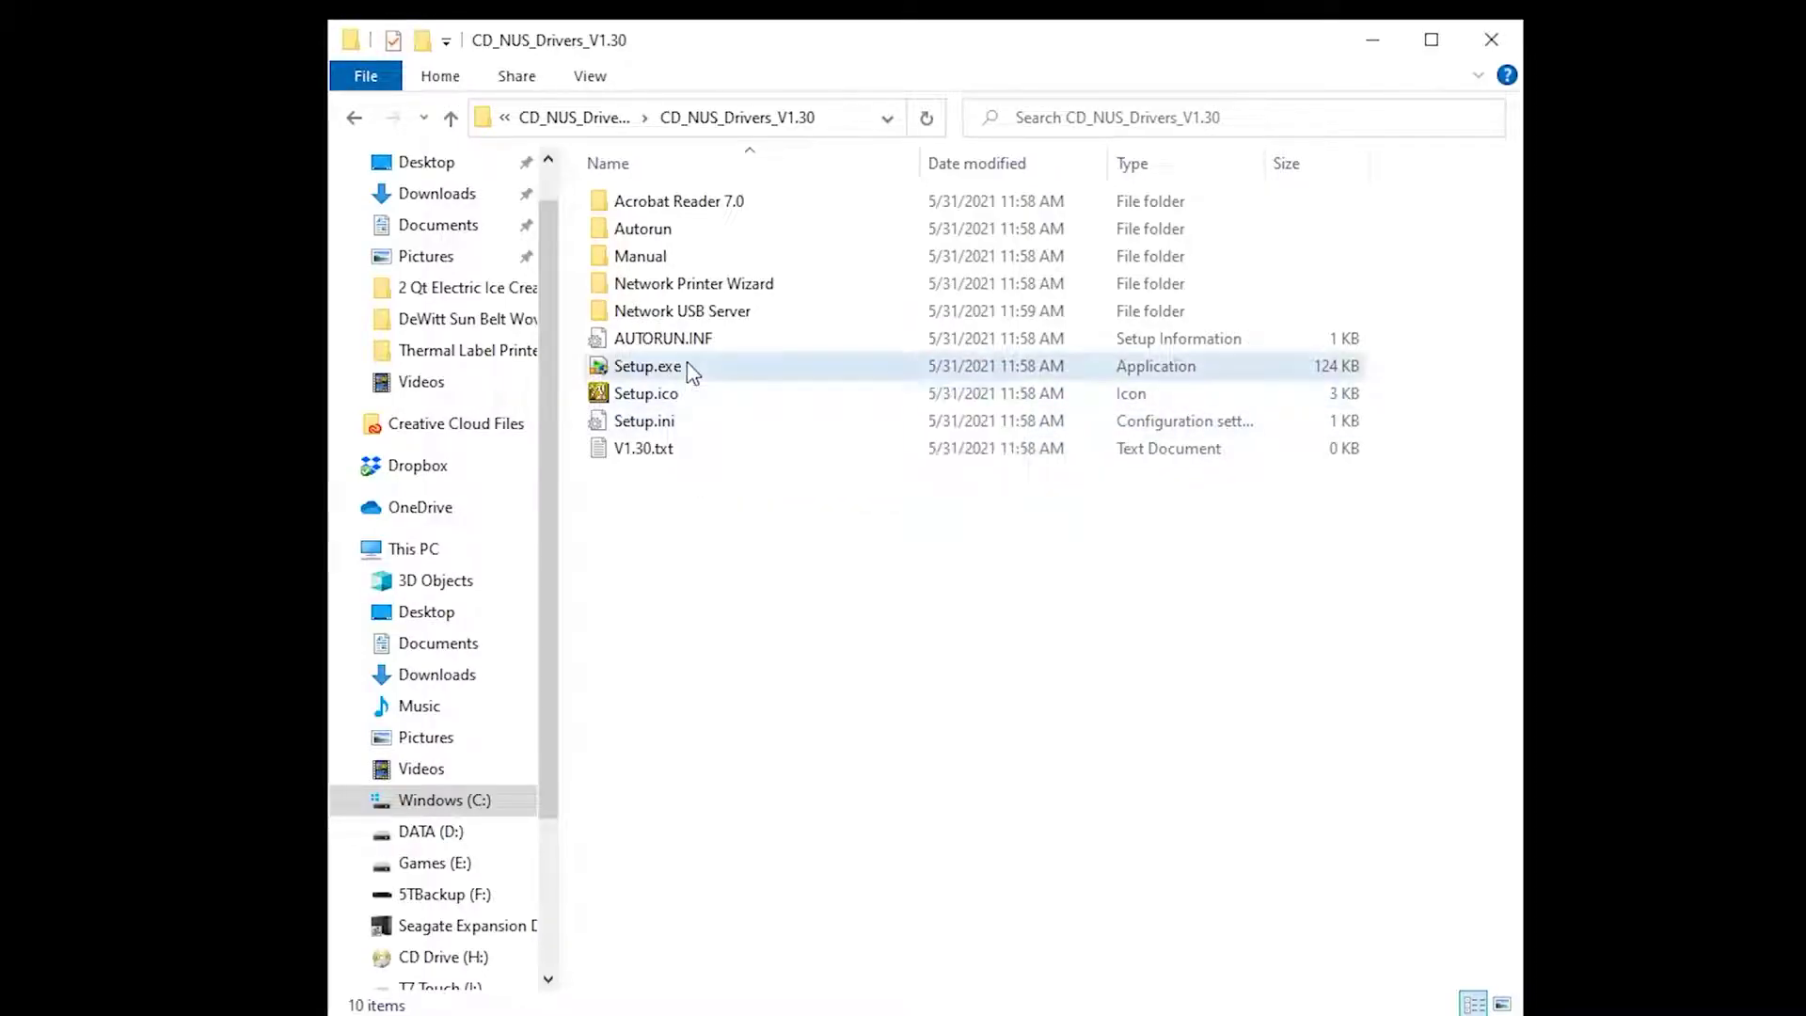
{"action": "double_click", "coordinate": [690, 368]}
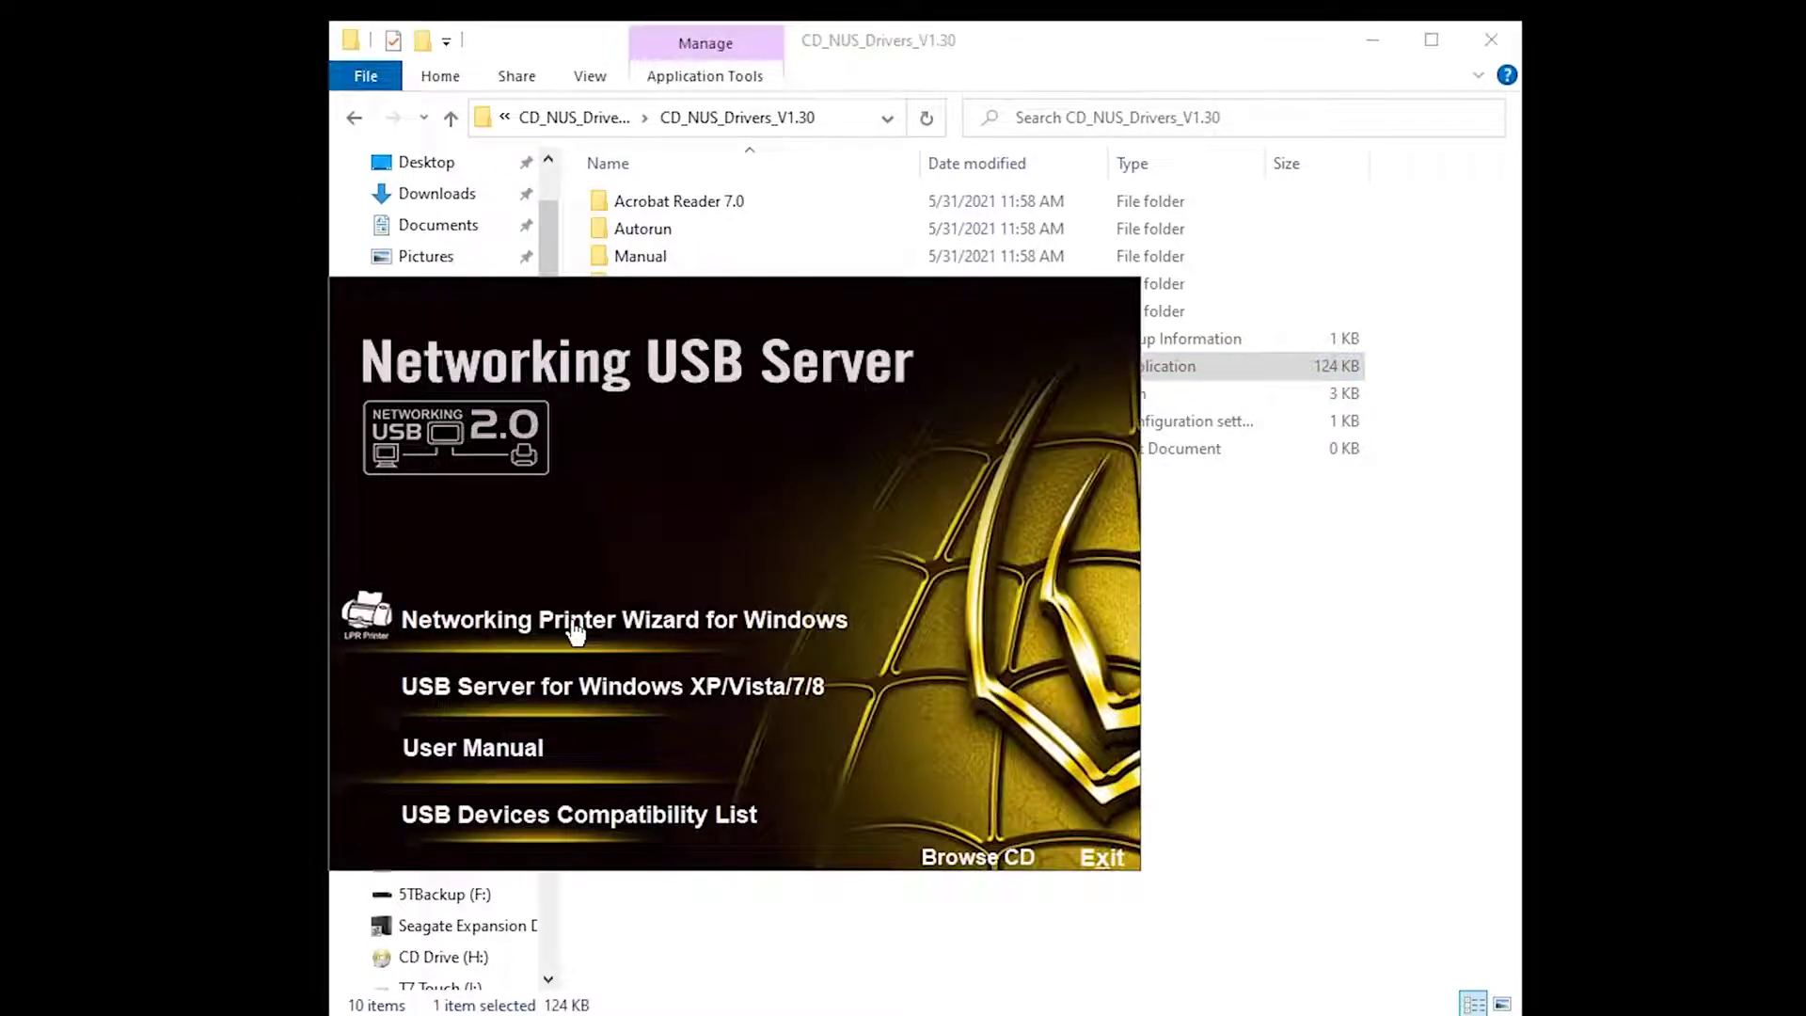
{"action": "left_click", "coordinate": [576, 623]}
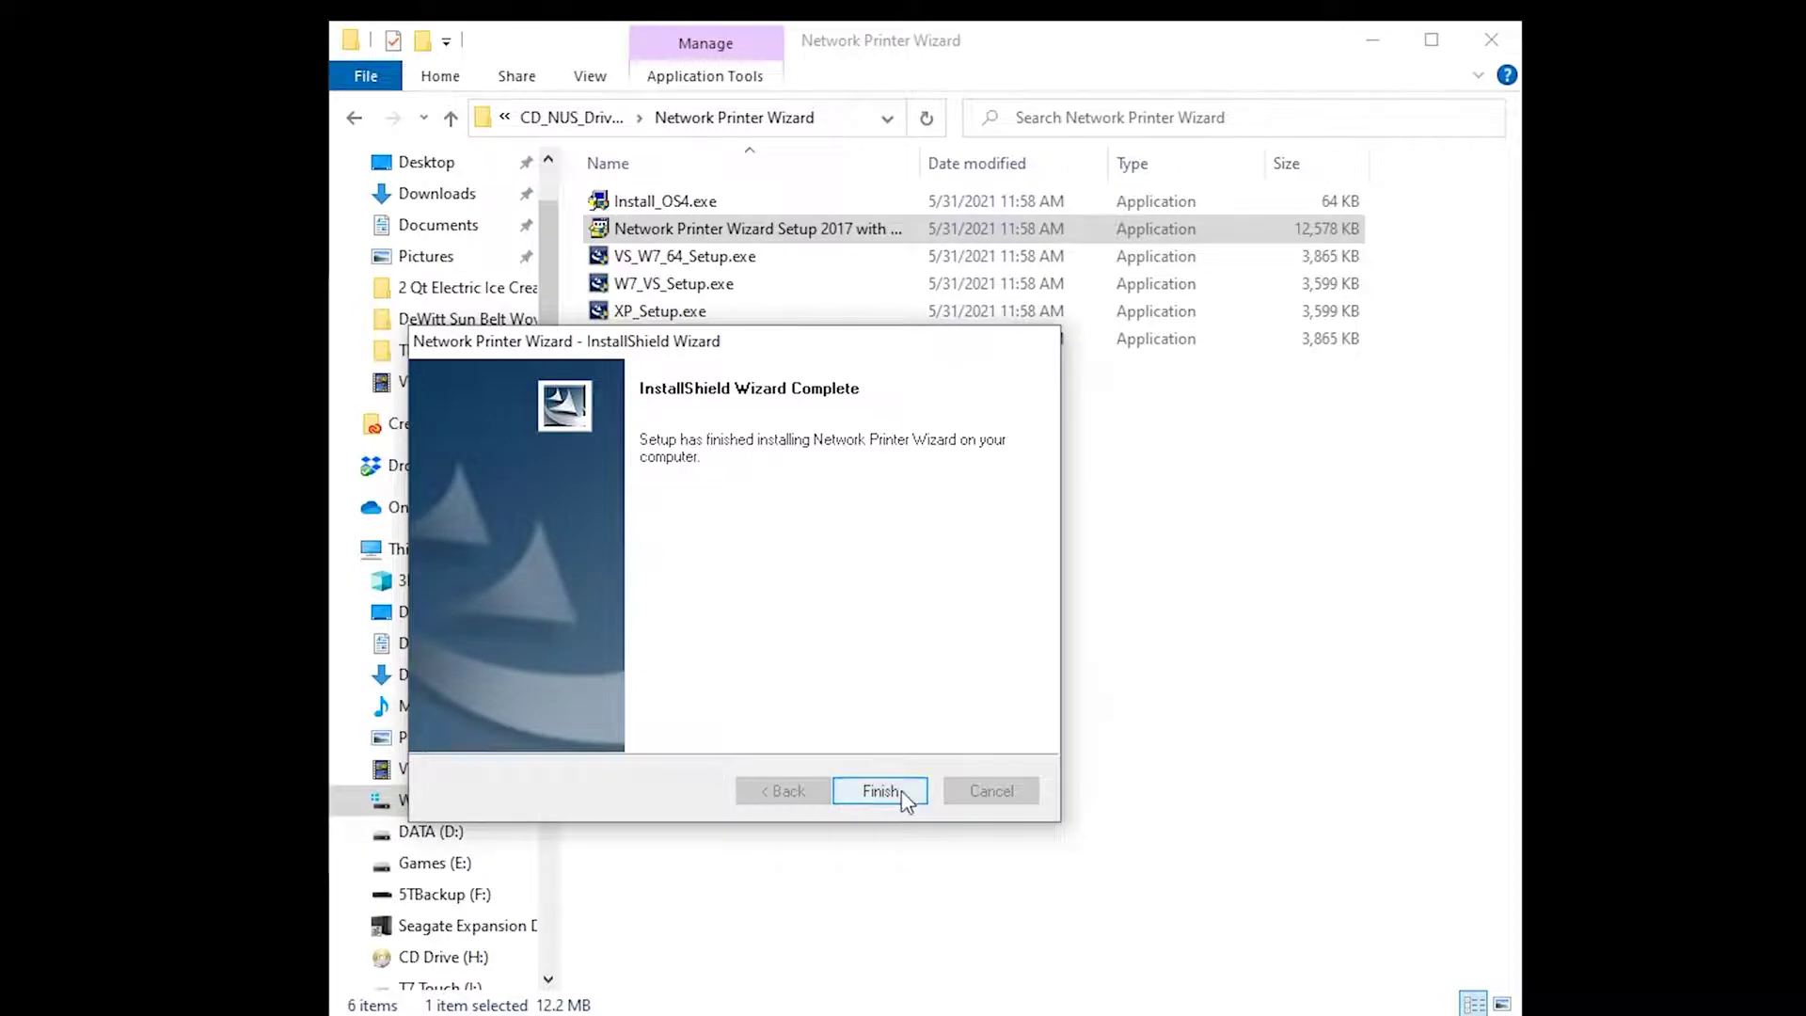
{"action": "left_click", "coordinate": [881, 791]}
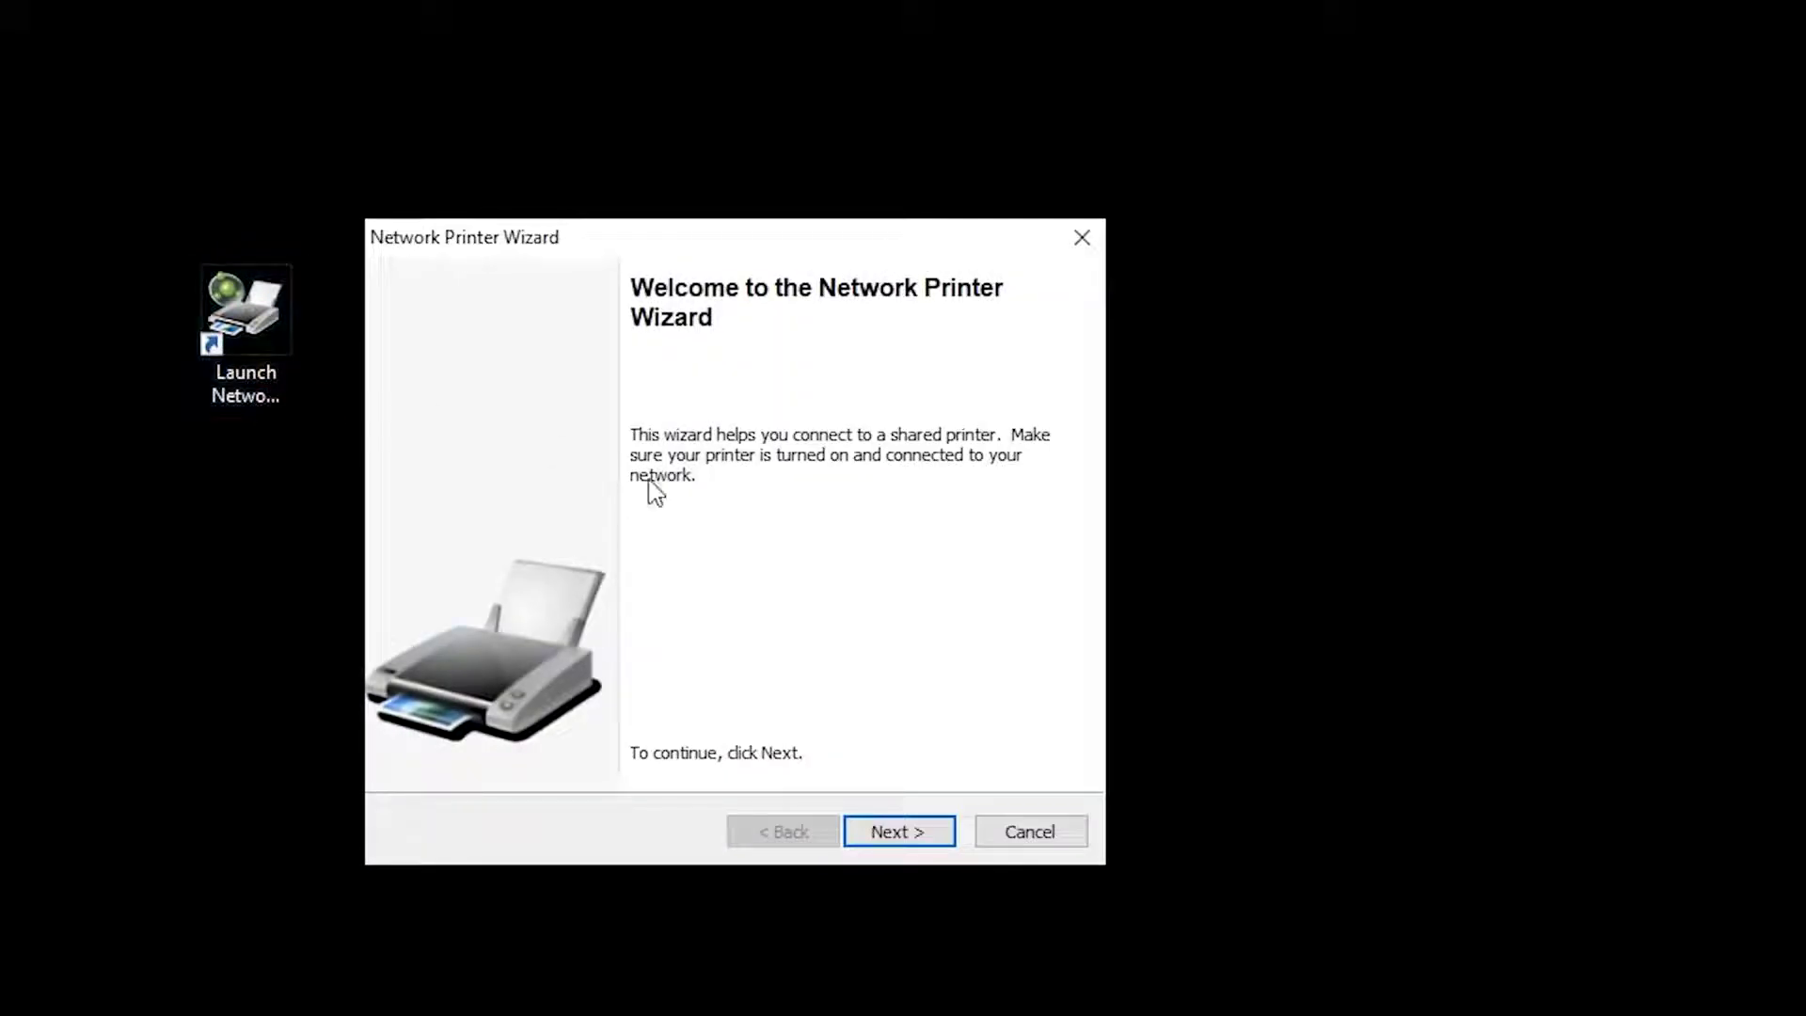
Select the shared network printer Printer-P05d0525a1 in the Network Printer Wizard.
{"action": "left_click", "coordinate": [920, 837]}
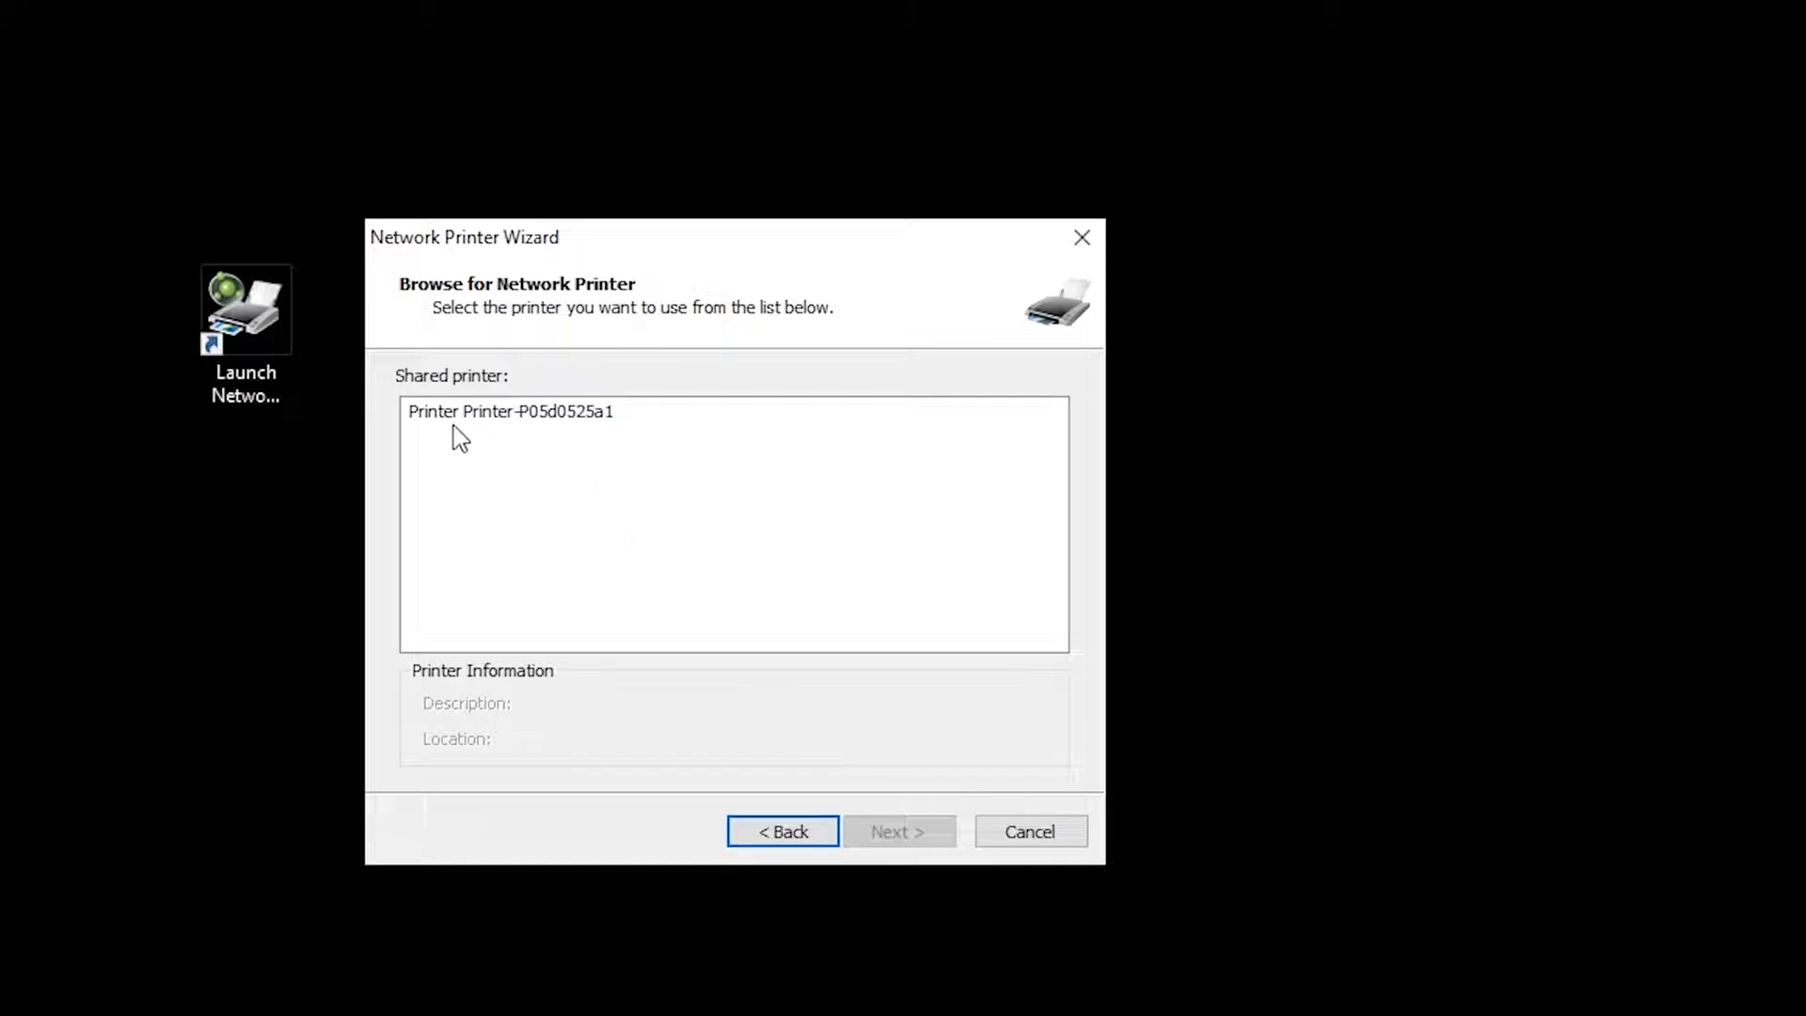
{"action": "left_click", "coordinate": [573, 414]}
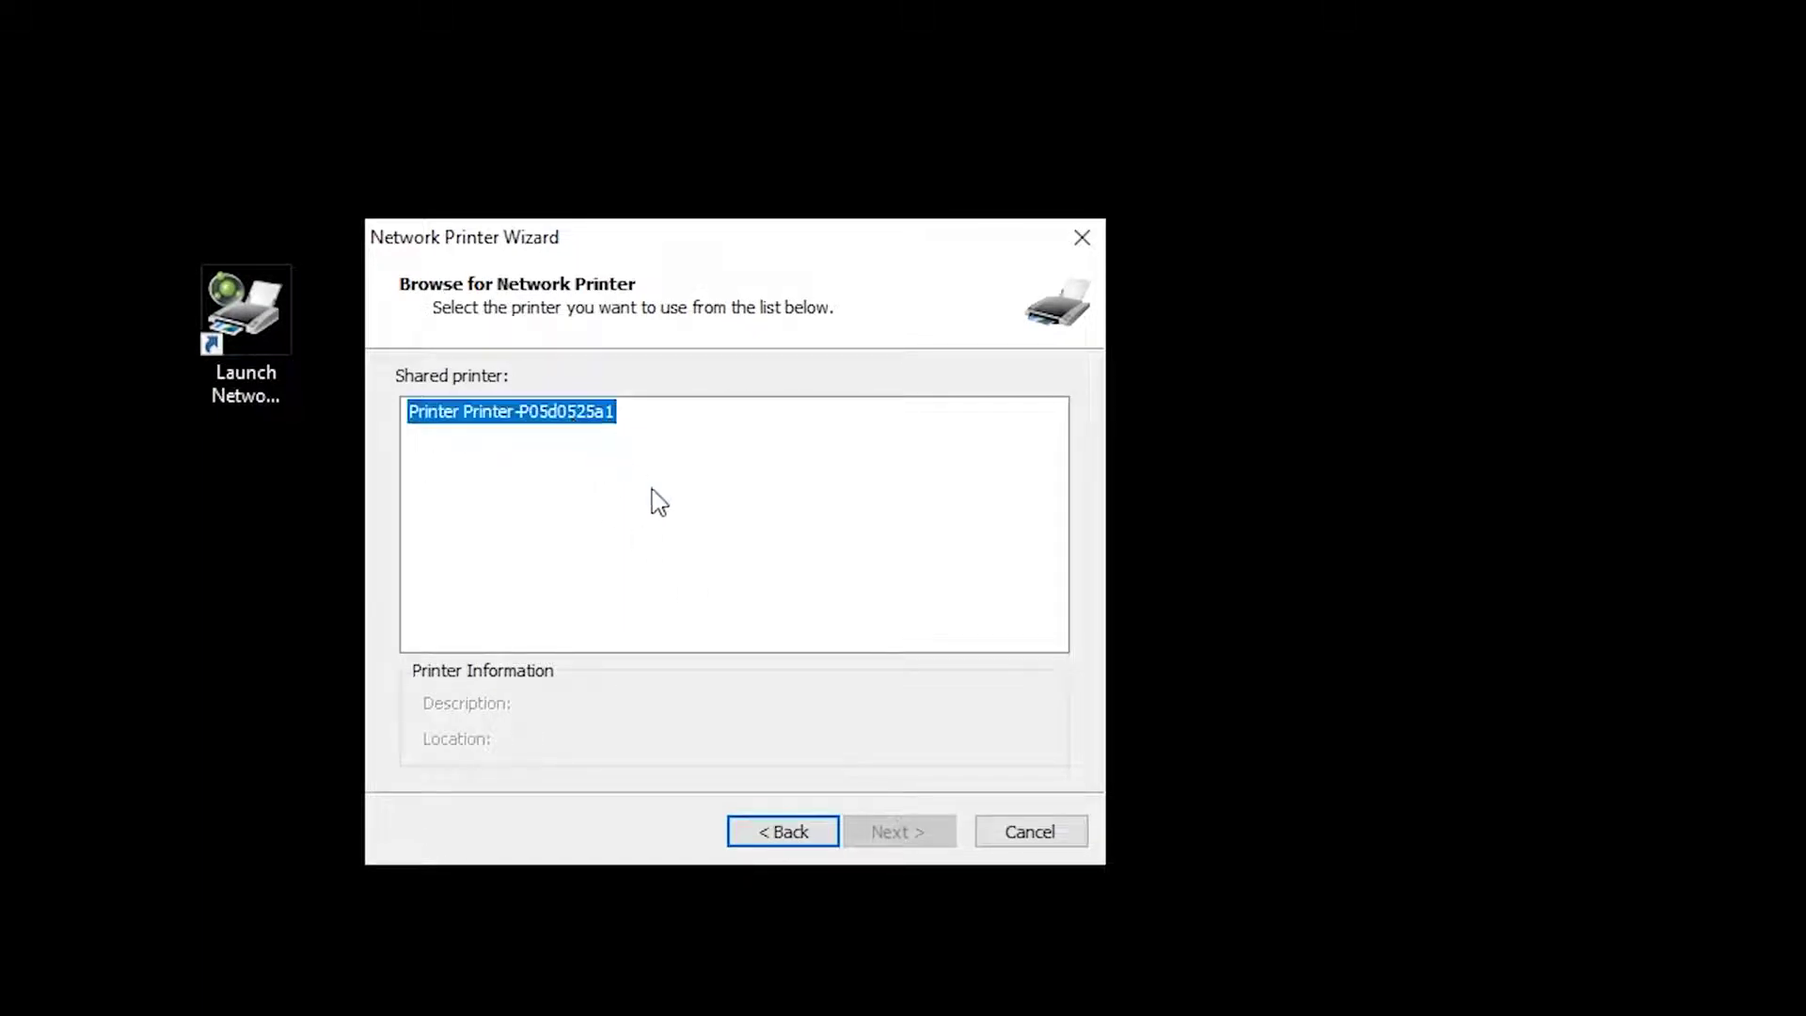
{"action": "left_click", "coordinate": [909, 837]}
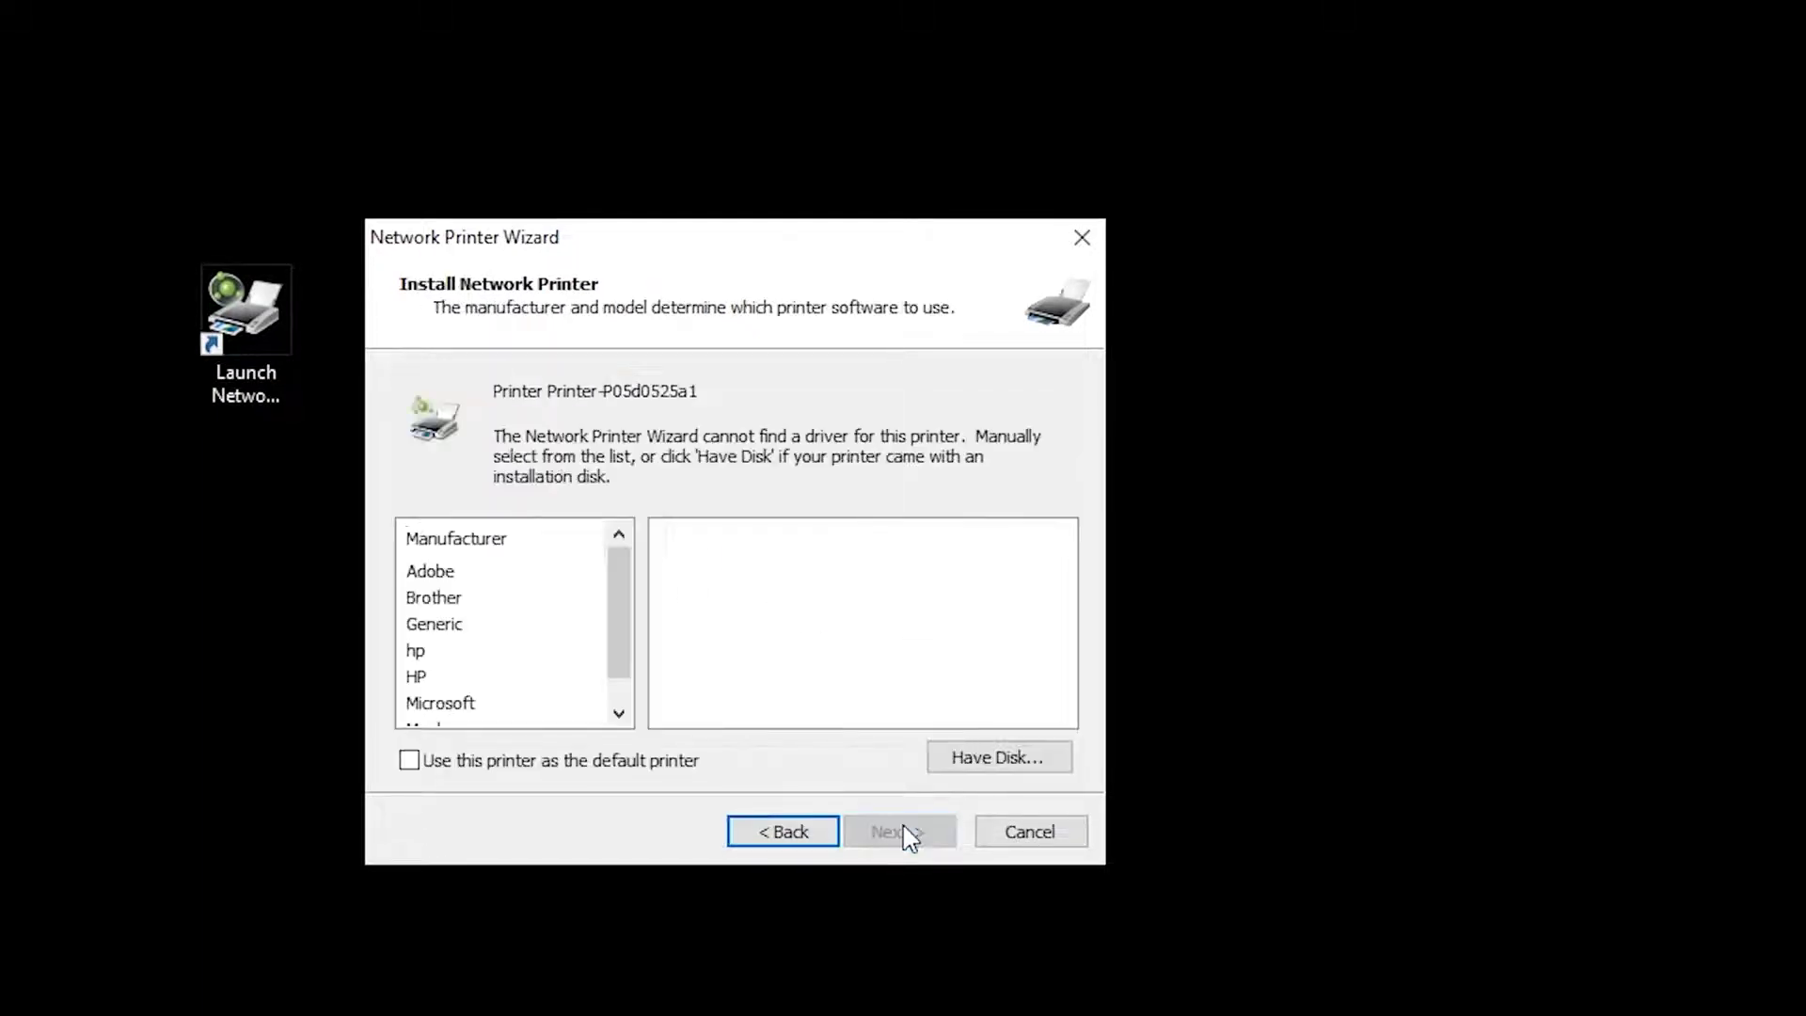
Assign the Munbyn ITPP941 driver and finish adding the printer.
{"action": "left_click_drag", "start_coordinate": [623, 619], "coordinate": [634, 698]}
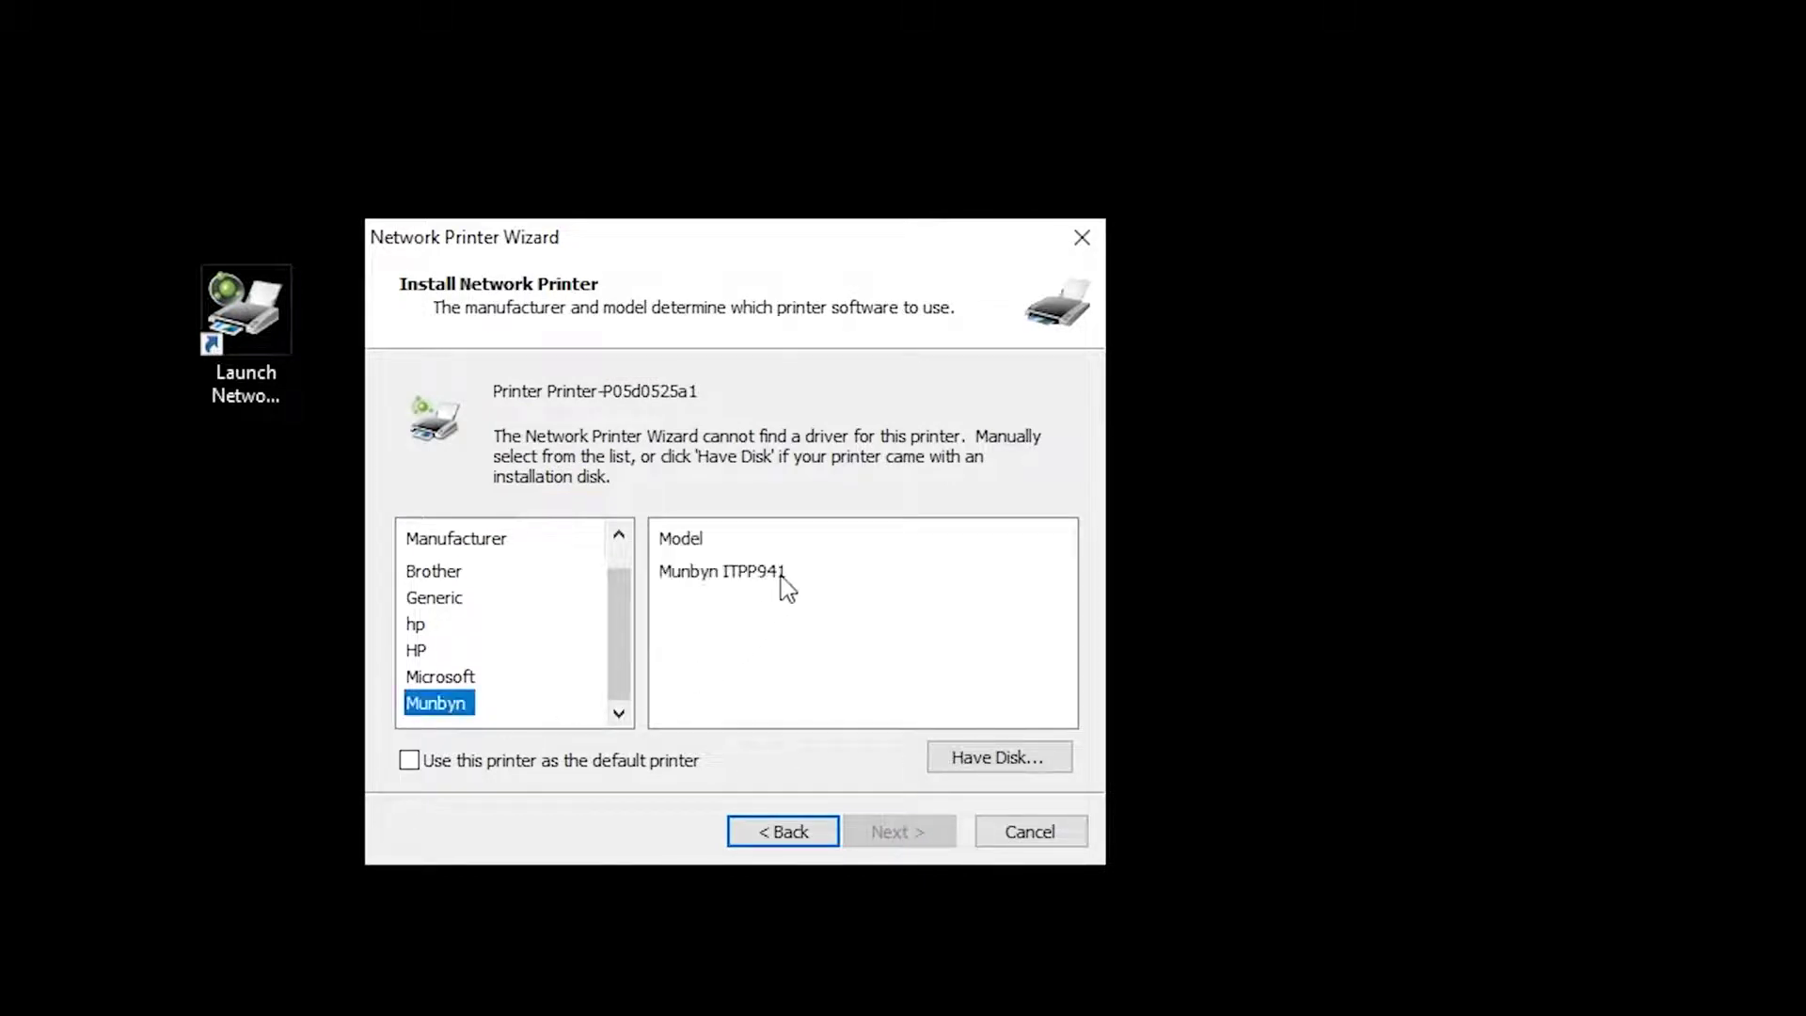
{"action": "left_click", "coordinate": [786, 585]}
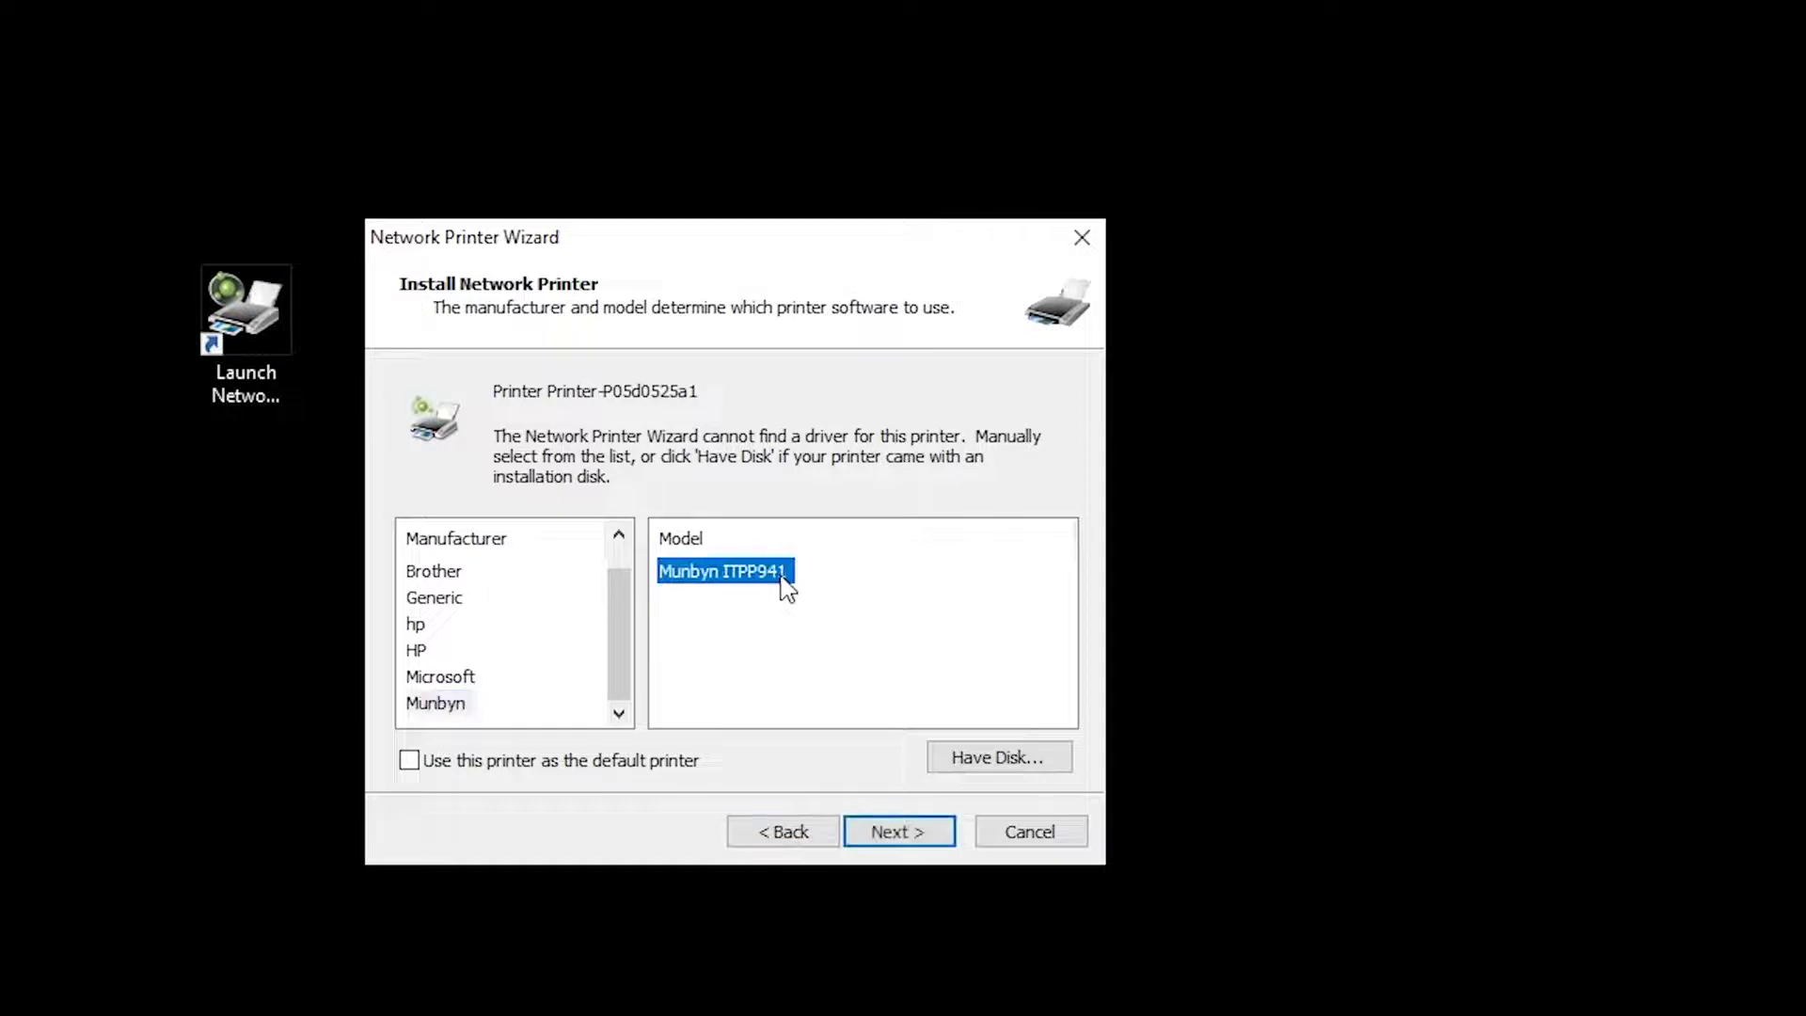
{"action": "left_click", "coordinate": [911, 840]}
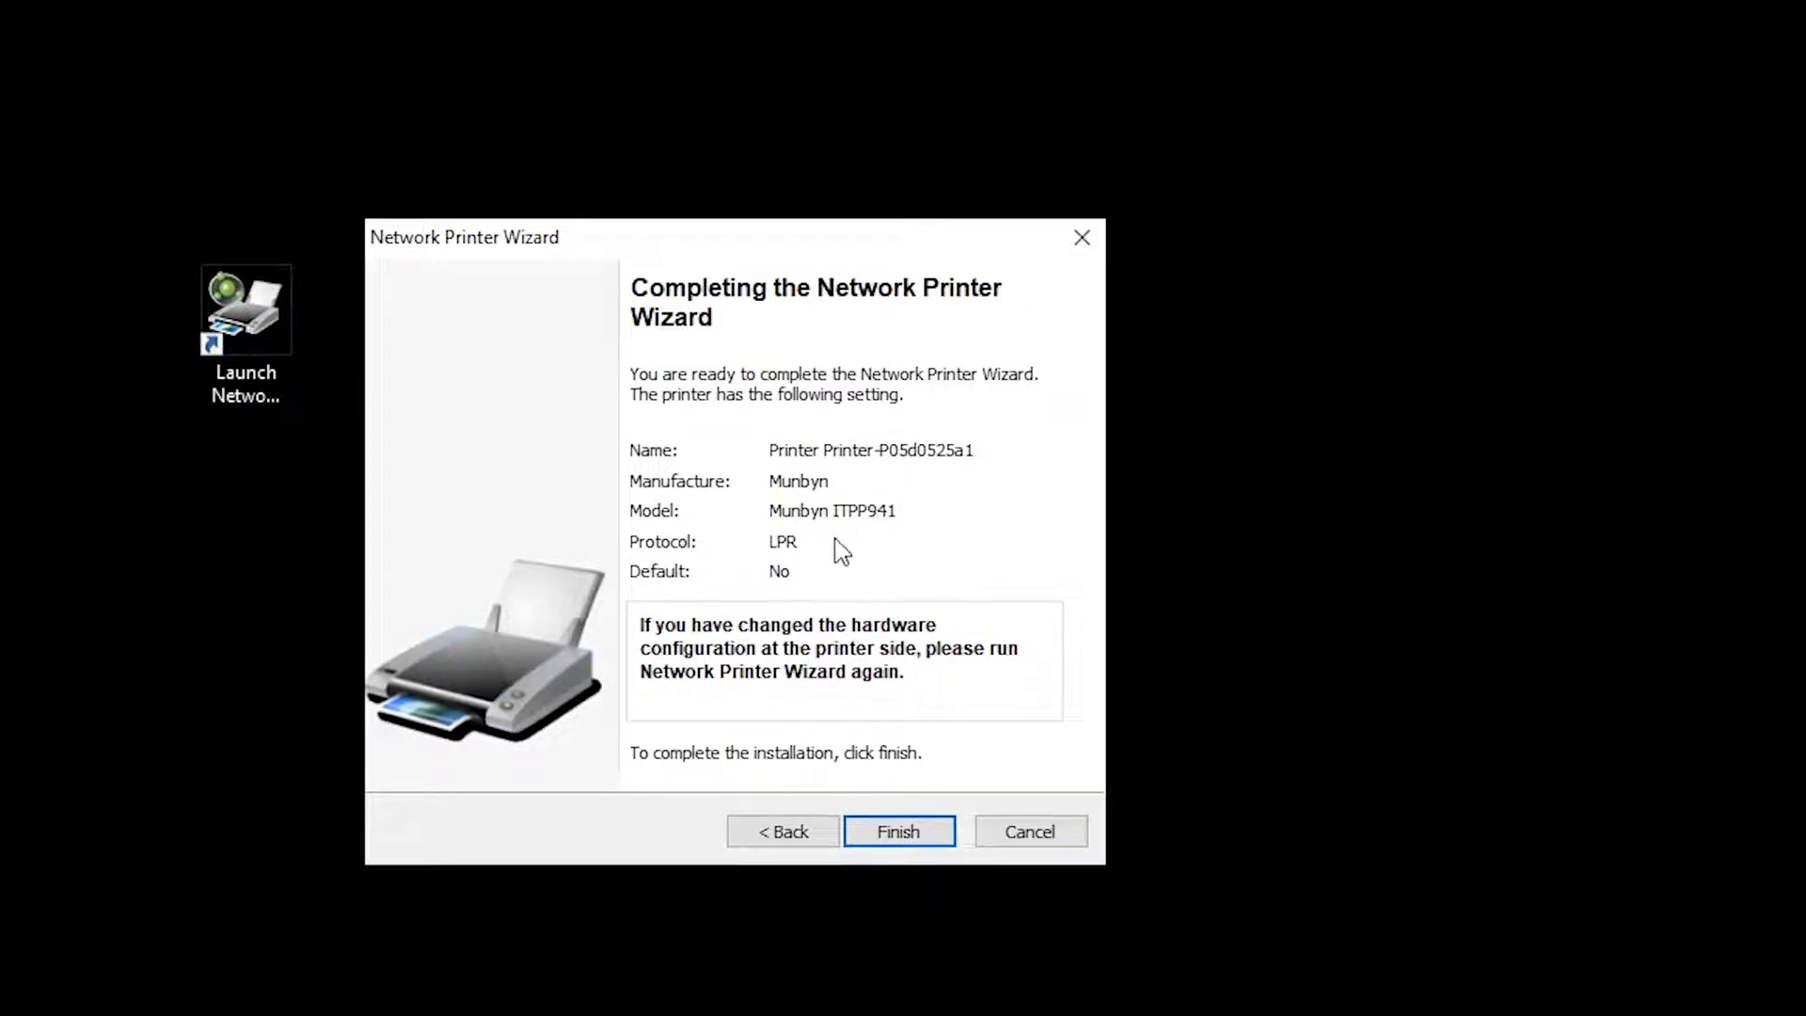
{"action": "left_click", "coordinate": [910, 830]}
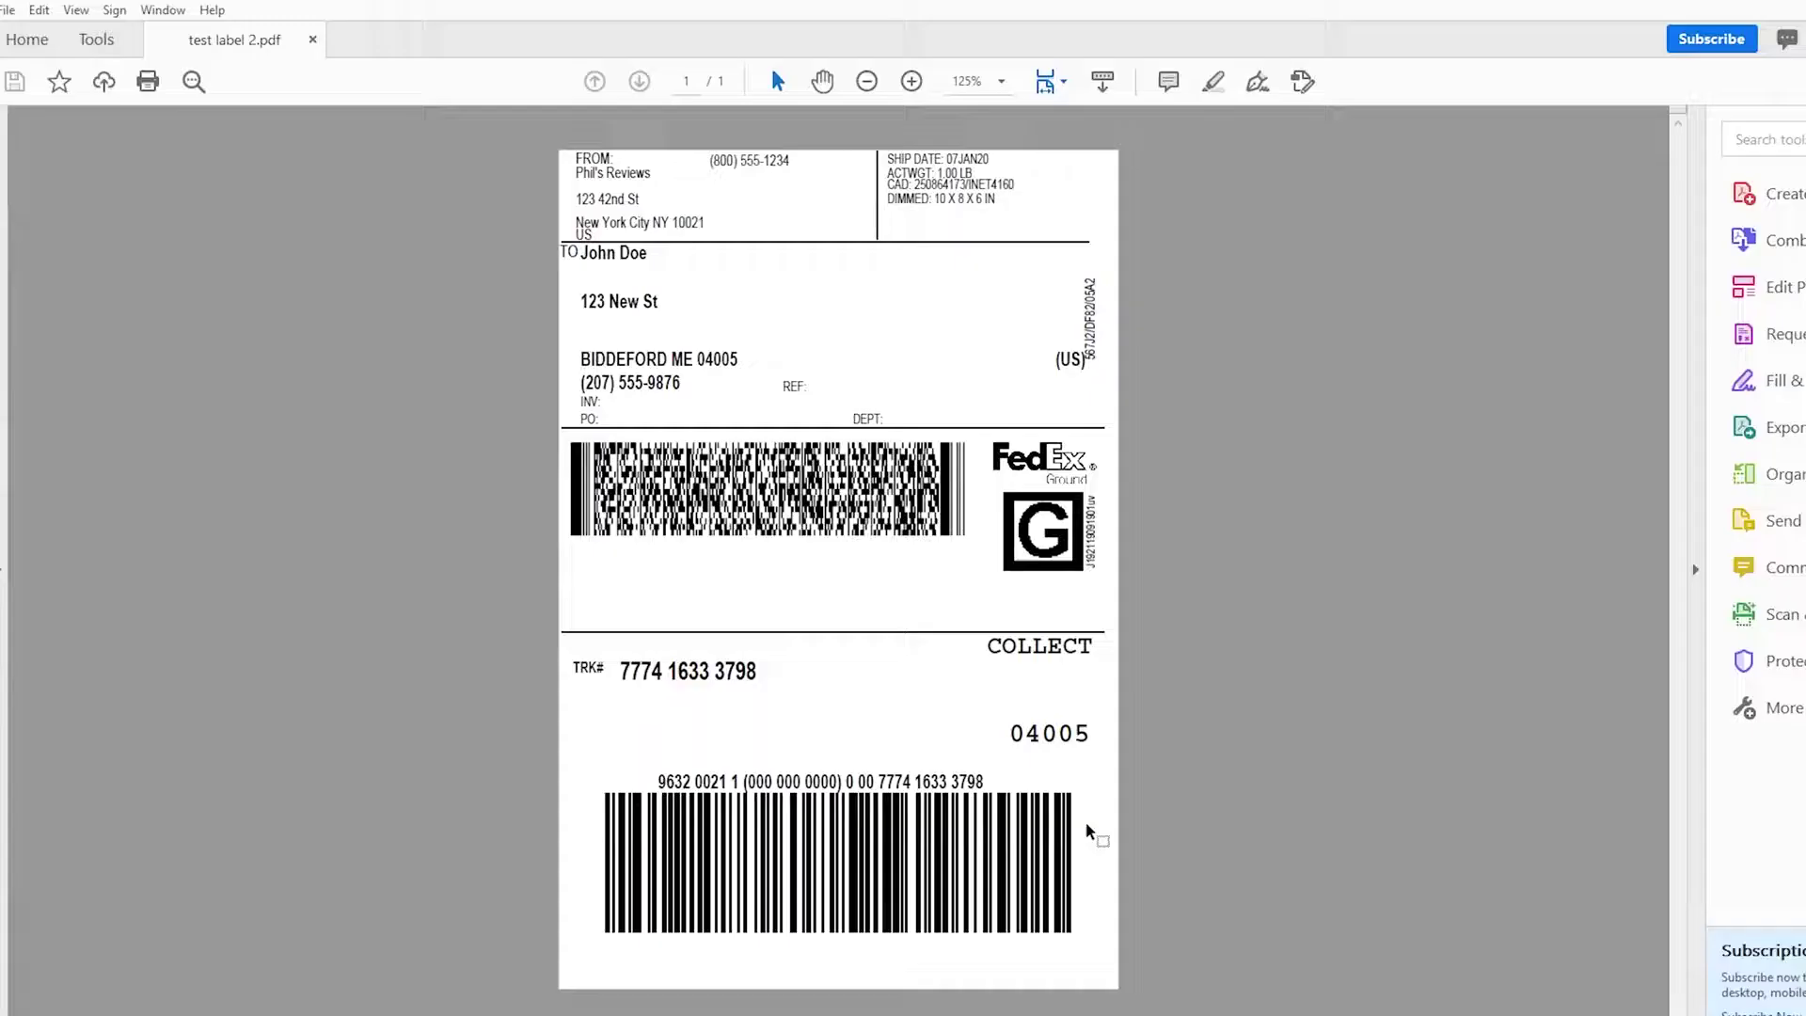
Print the test label 2.pdf shipping label on Printer-P05d0525a1.
{"action": "left_click", "coordinate": [147, 82]}
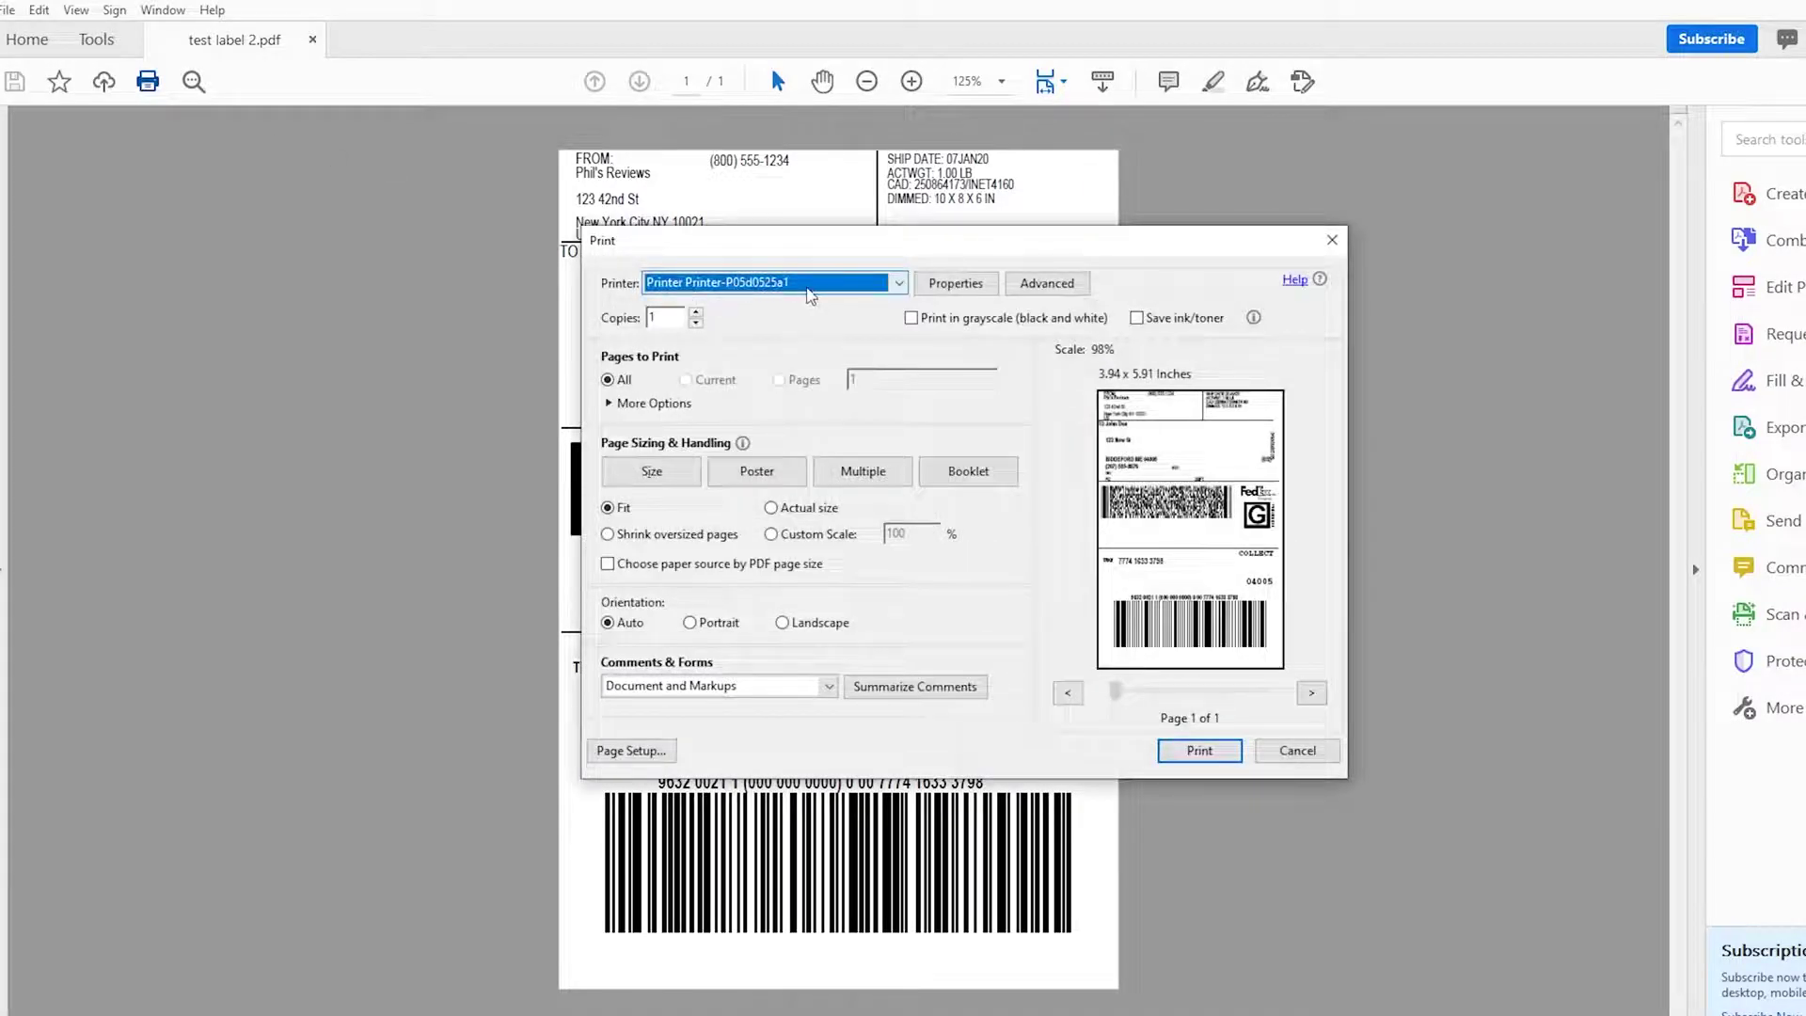
{"action": "left_click", "coordinate": [1191, 750]}
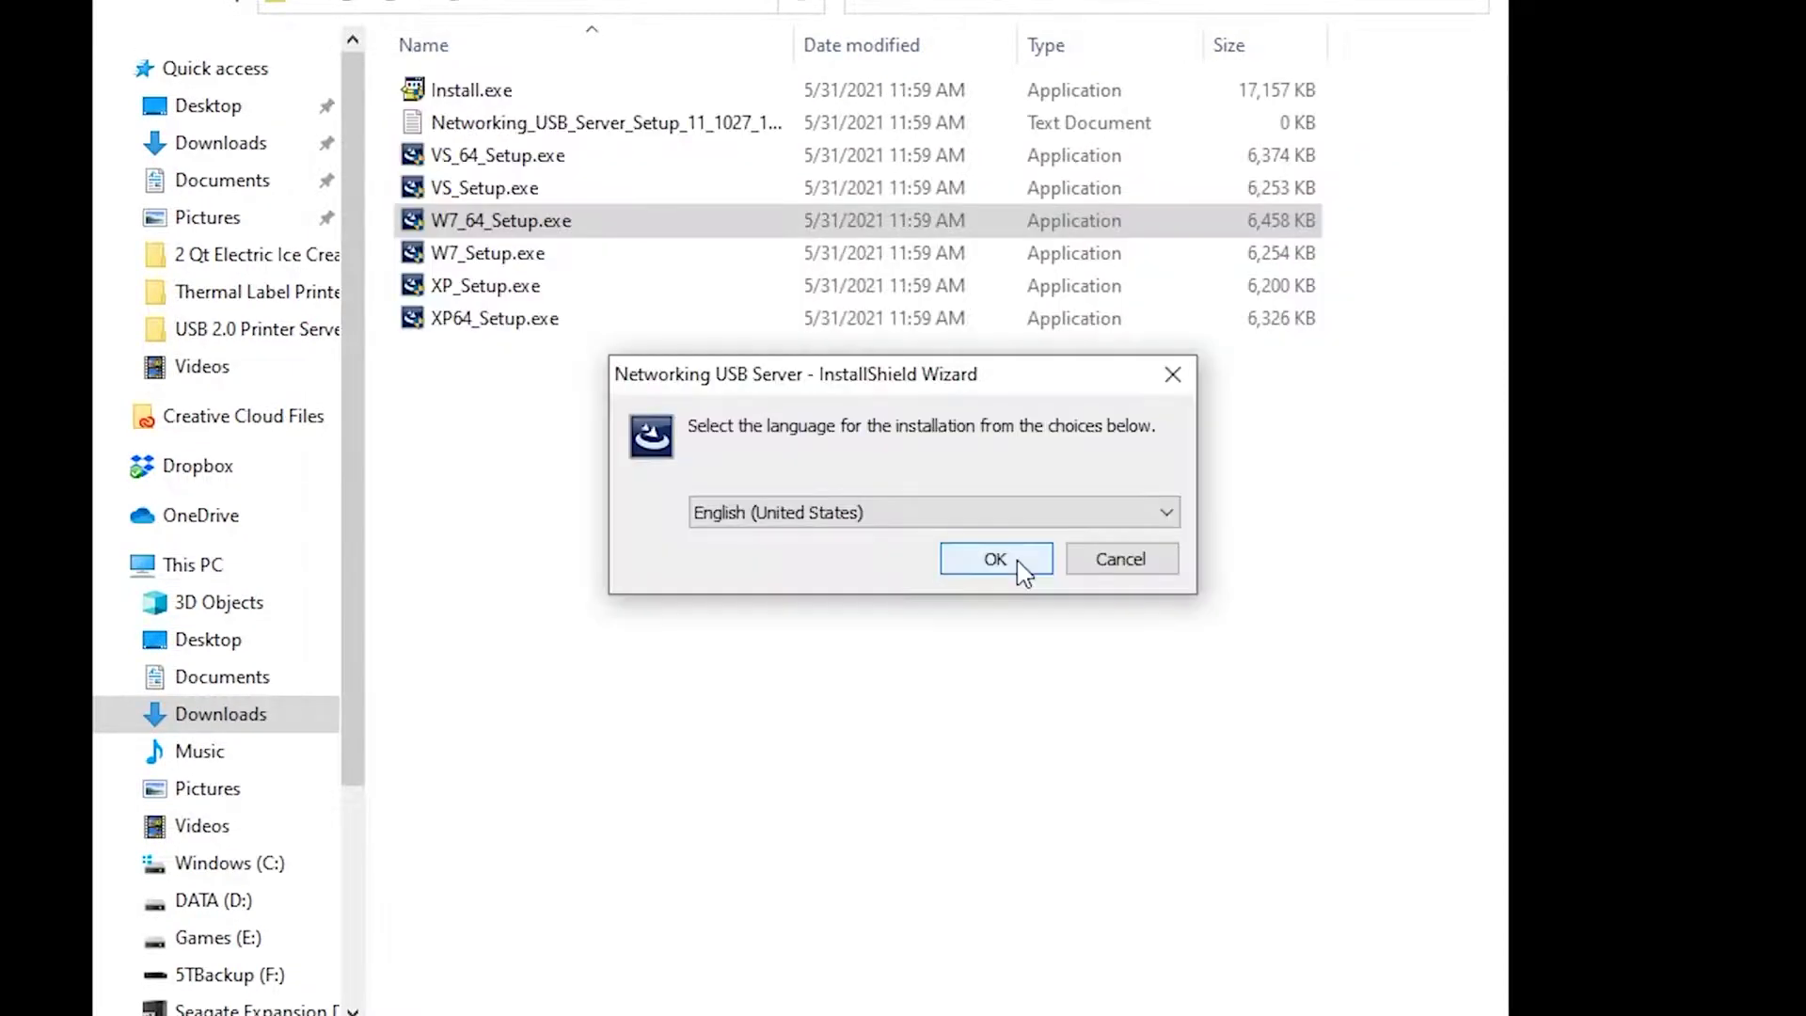
Install USB Server for Windows XP/Vista/7/8 from the autorun menu.
{"action": "left_click", "coordinate": [1025, 562]}
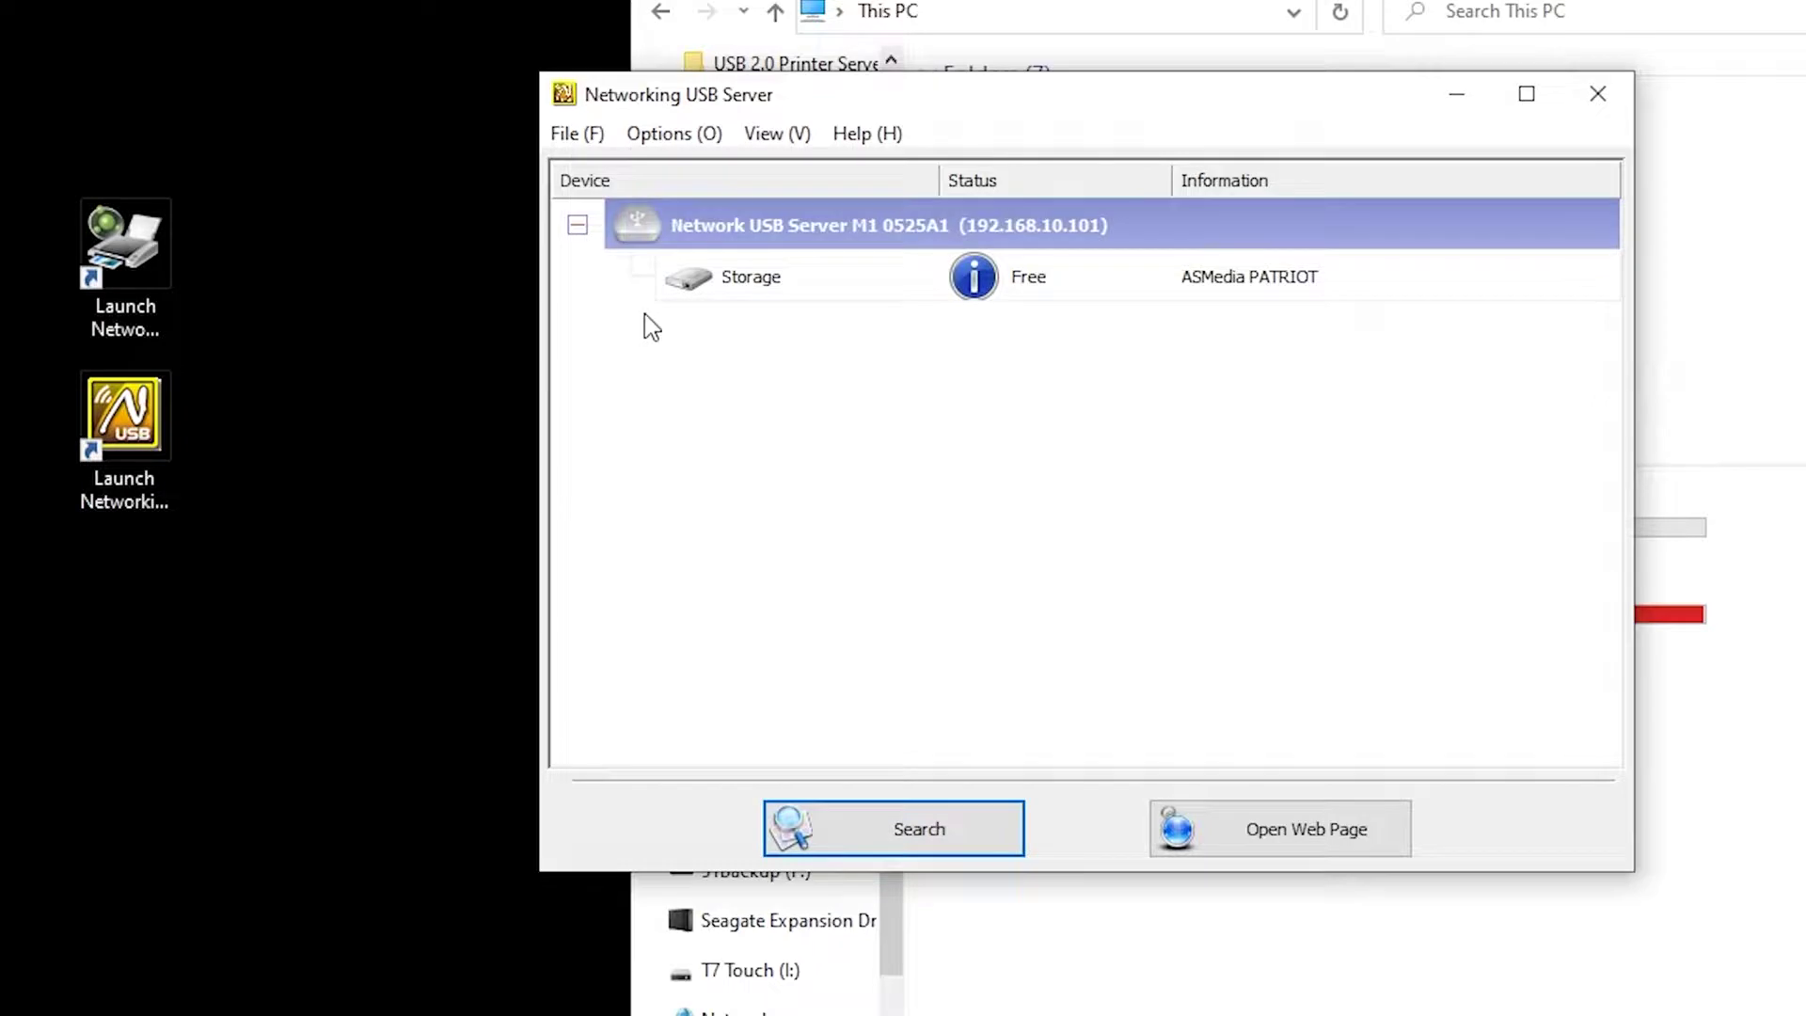
Connect the server's Storage device to this computer.
{"action": "left_click", "coordinate": [821, 282]}
{"action": "left_click", "coordinate": [1317, 854]}
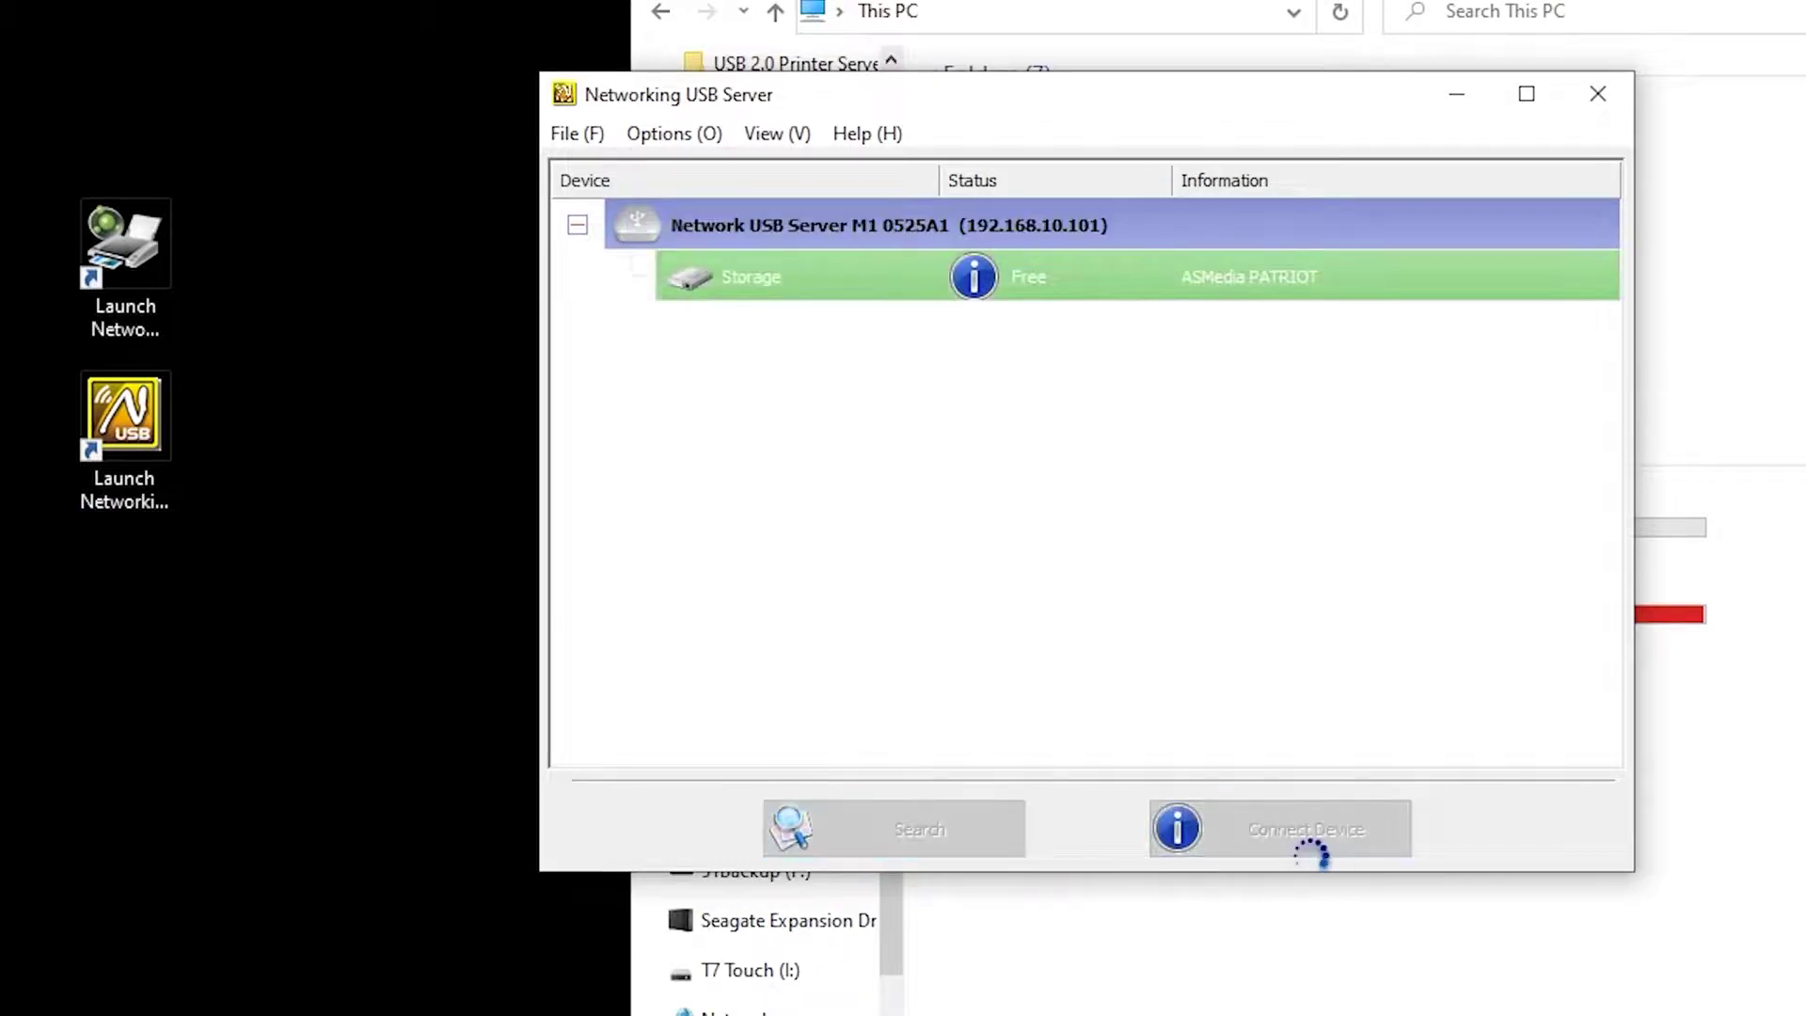
{"action": "left_click", "coordinate": [1688, 980]}
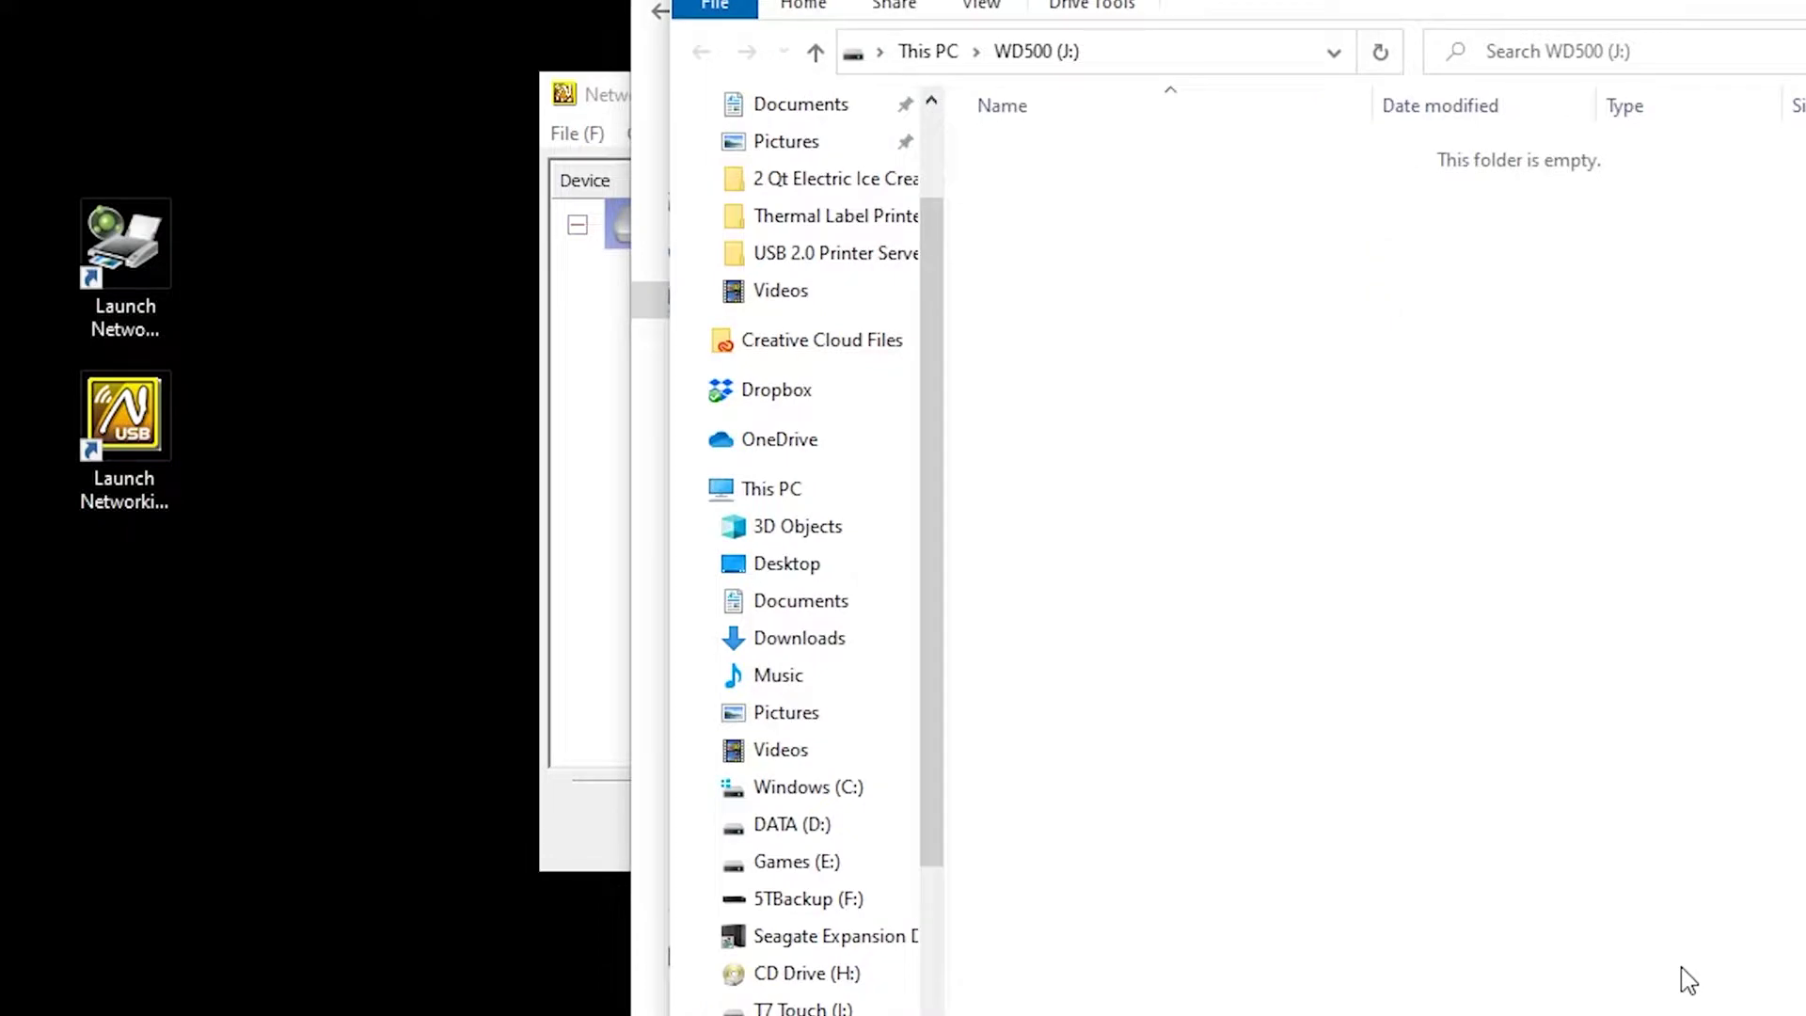
Check USB Drive (J:) under This PC and Network and browse its files.
{"action": "left_click", "coordinate": [1567, 833]}
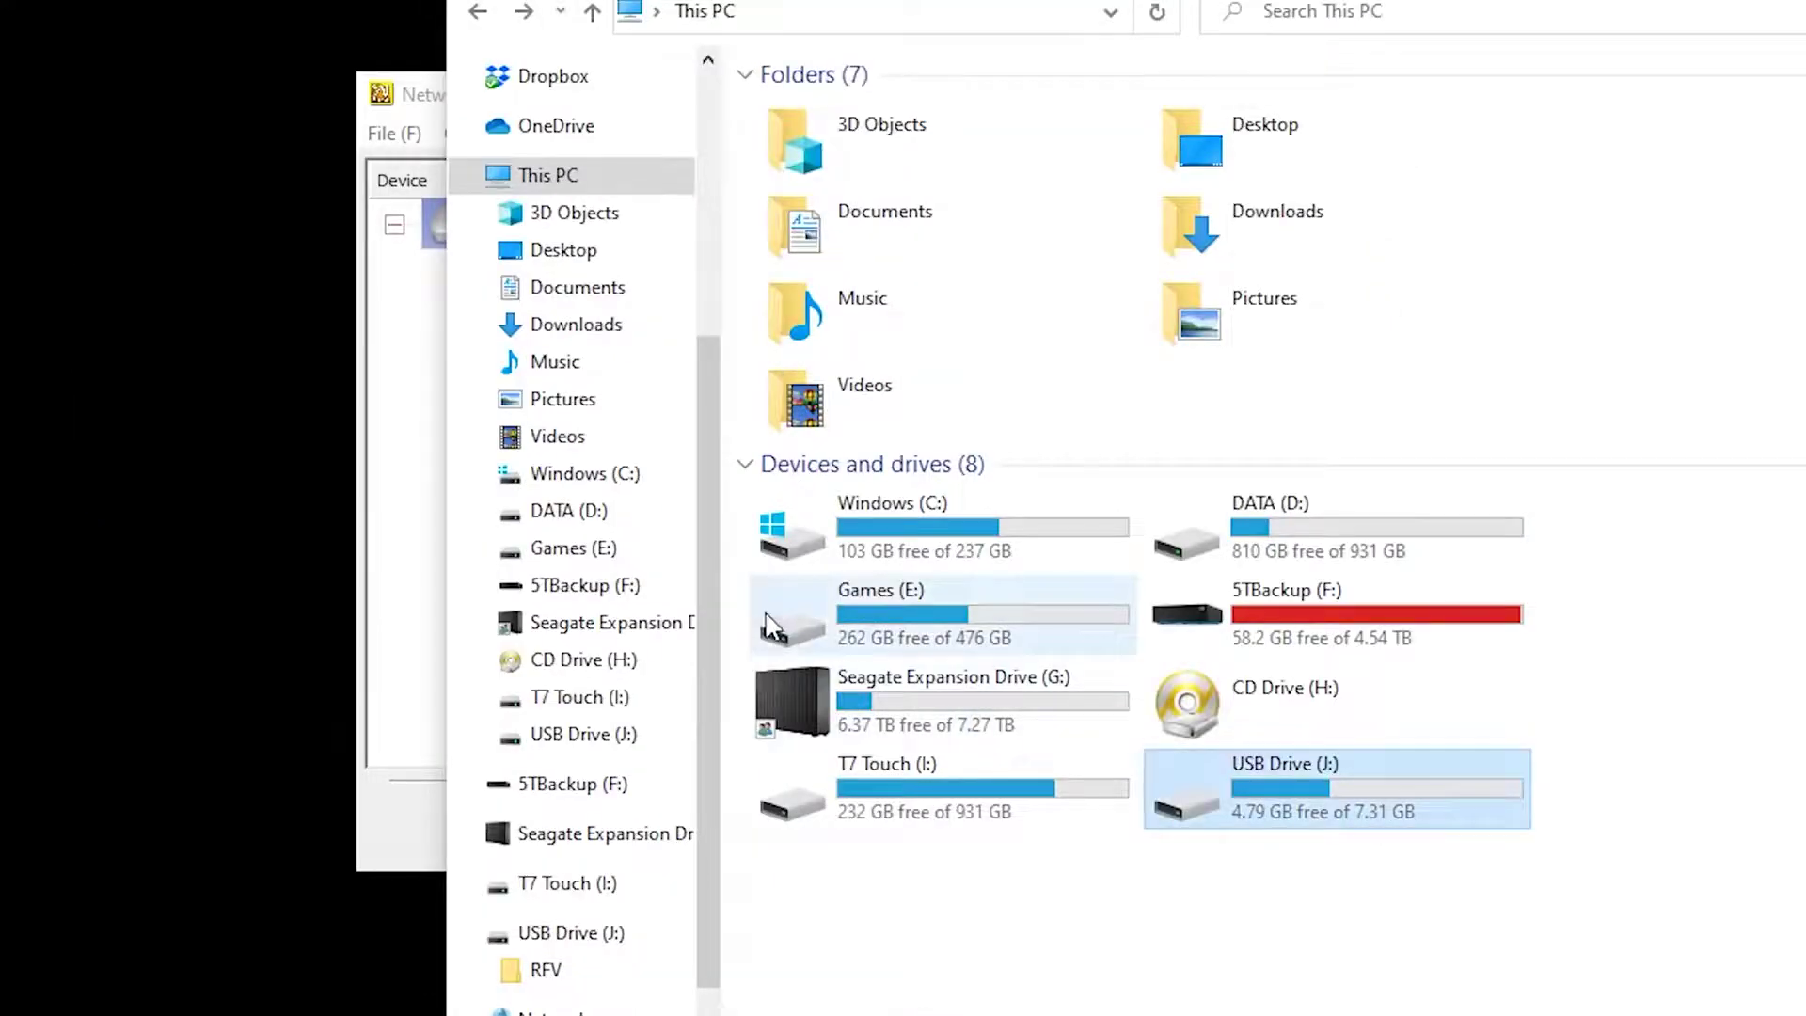
{"action": "scroll", "coordinate": [715, 604], "scroll_direction": "down", "scroll_amount": 1}
{"action": "left_click", "coordinate": [568, 977]}
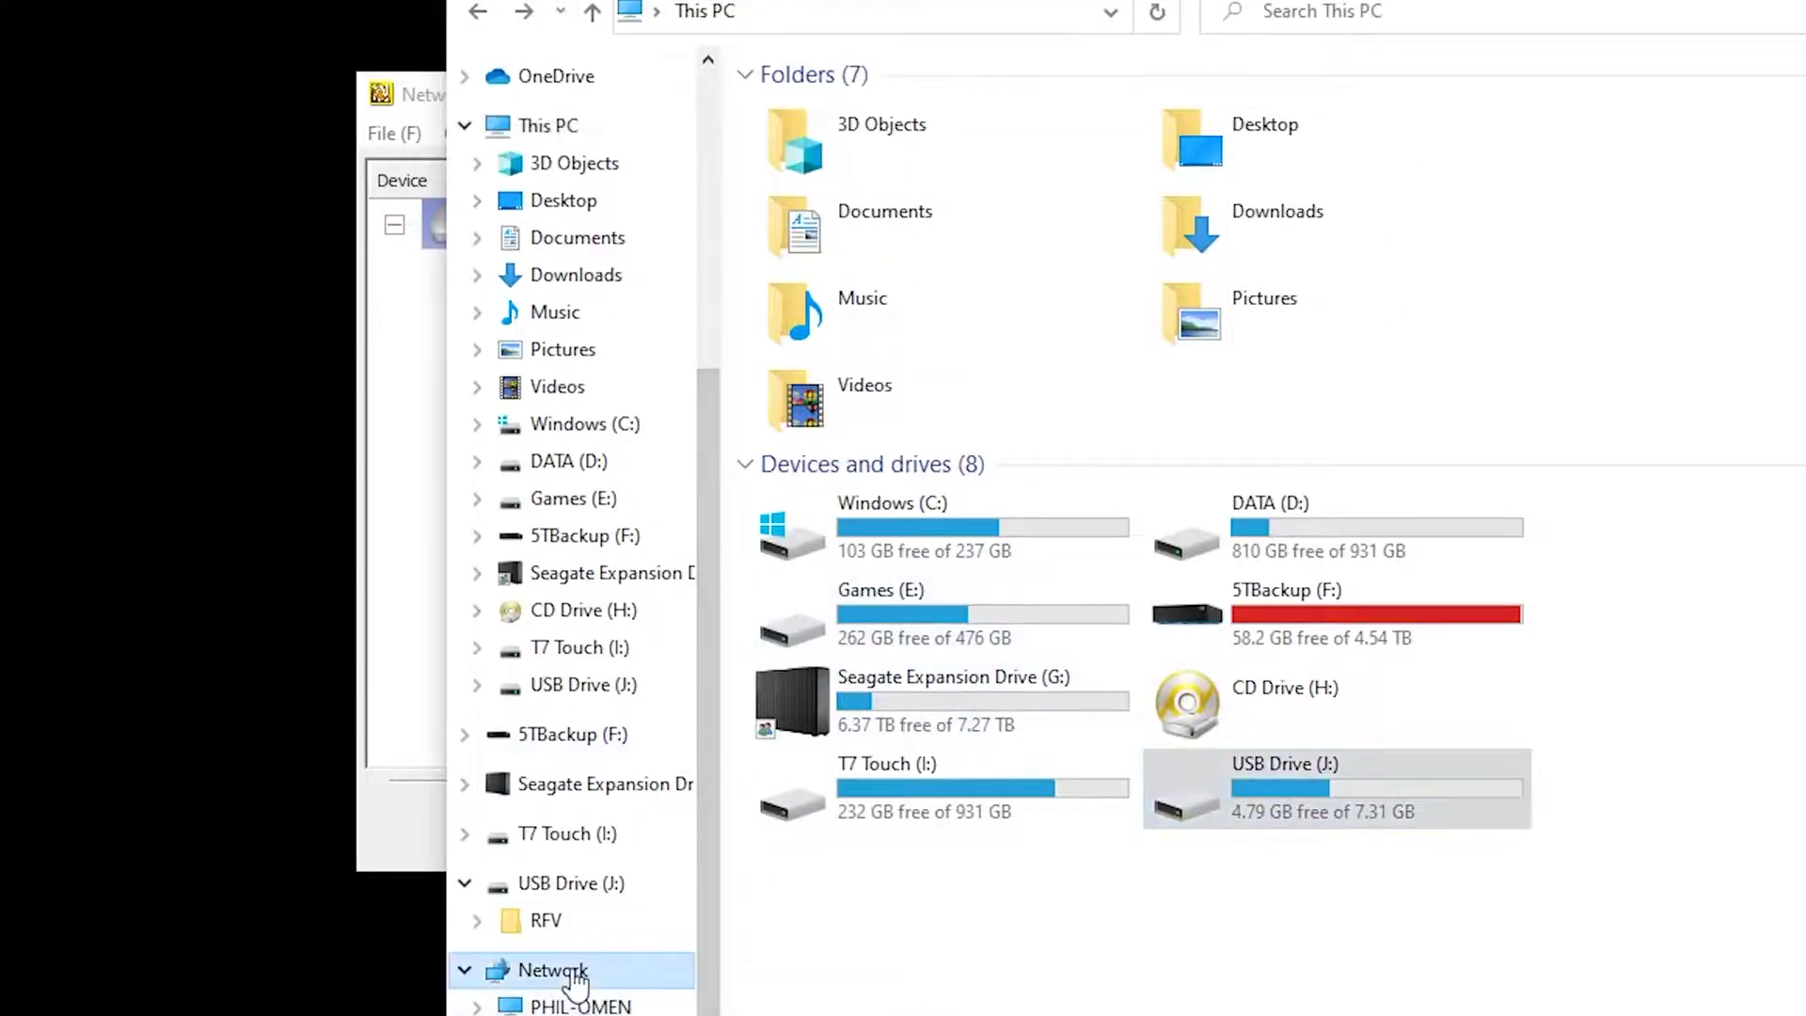
{"action": "left_click", "coordinate": [583, 1006]}
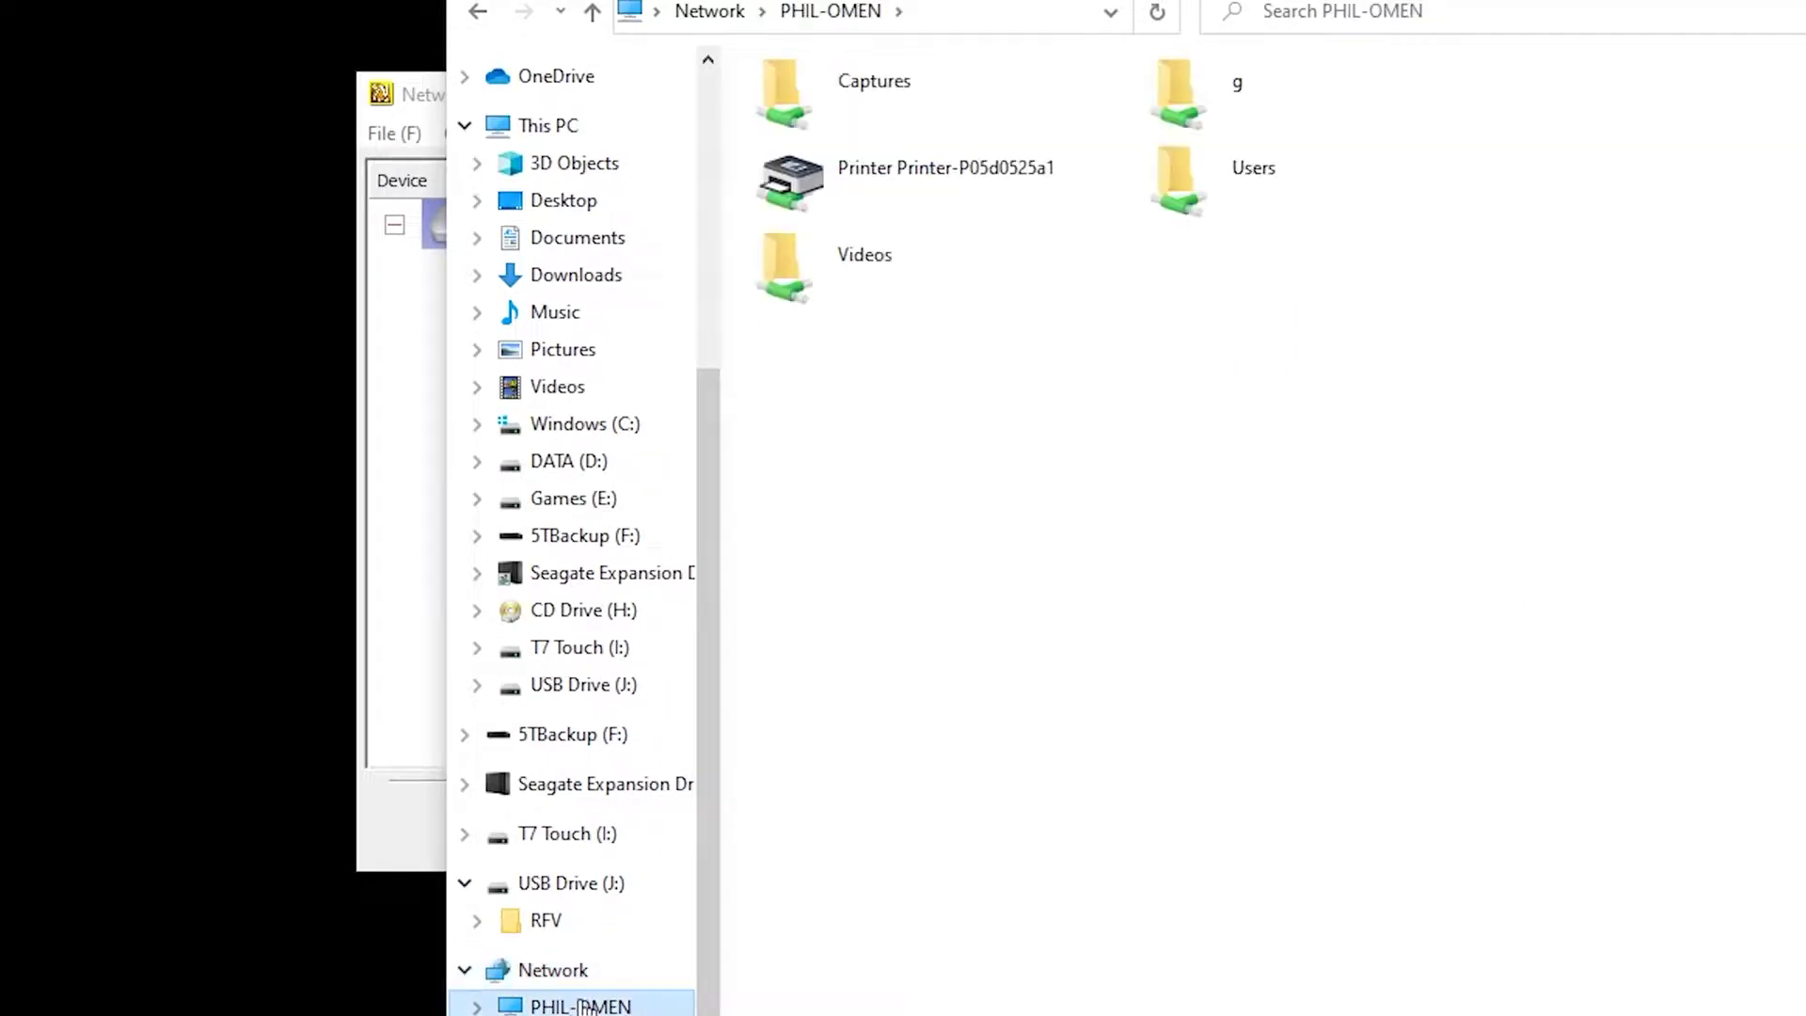
{"action": "left_click", "coordinate": [602, 886]}
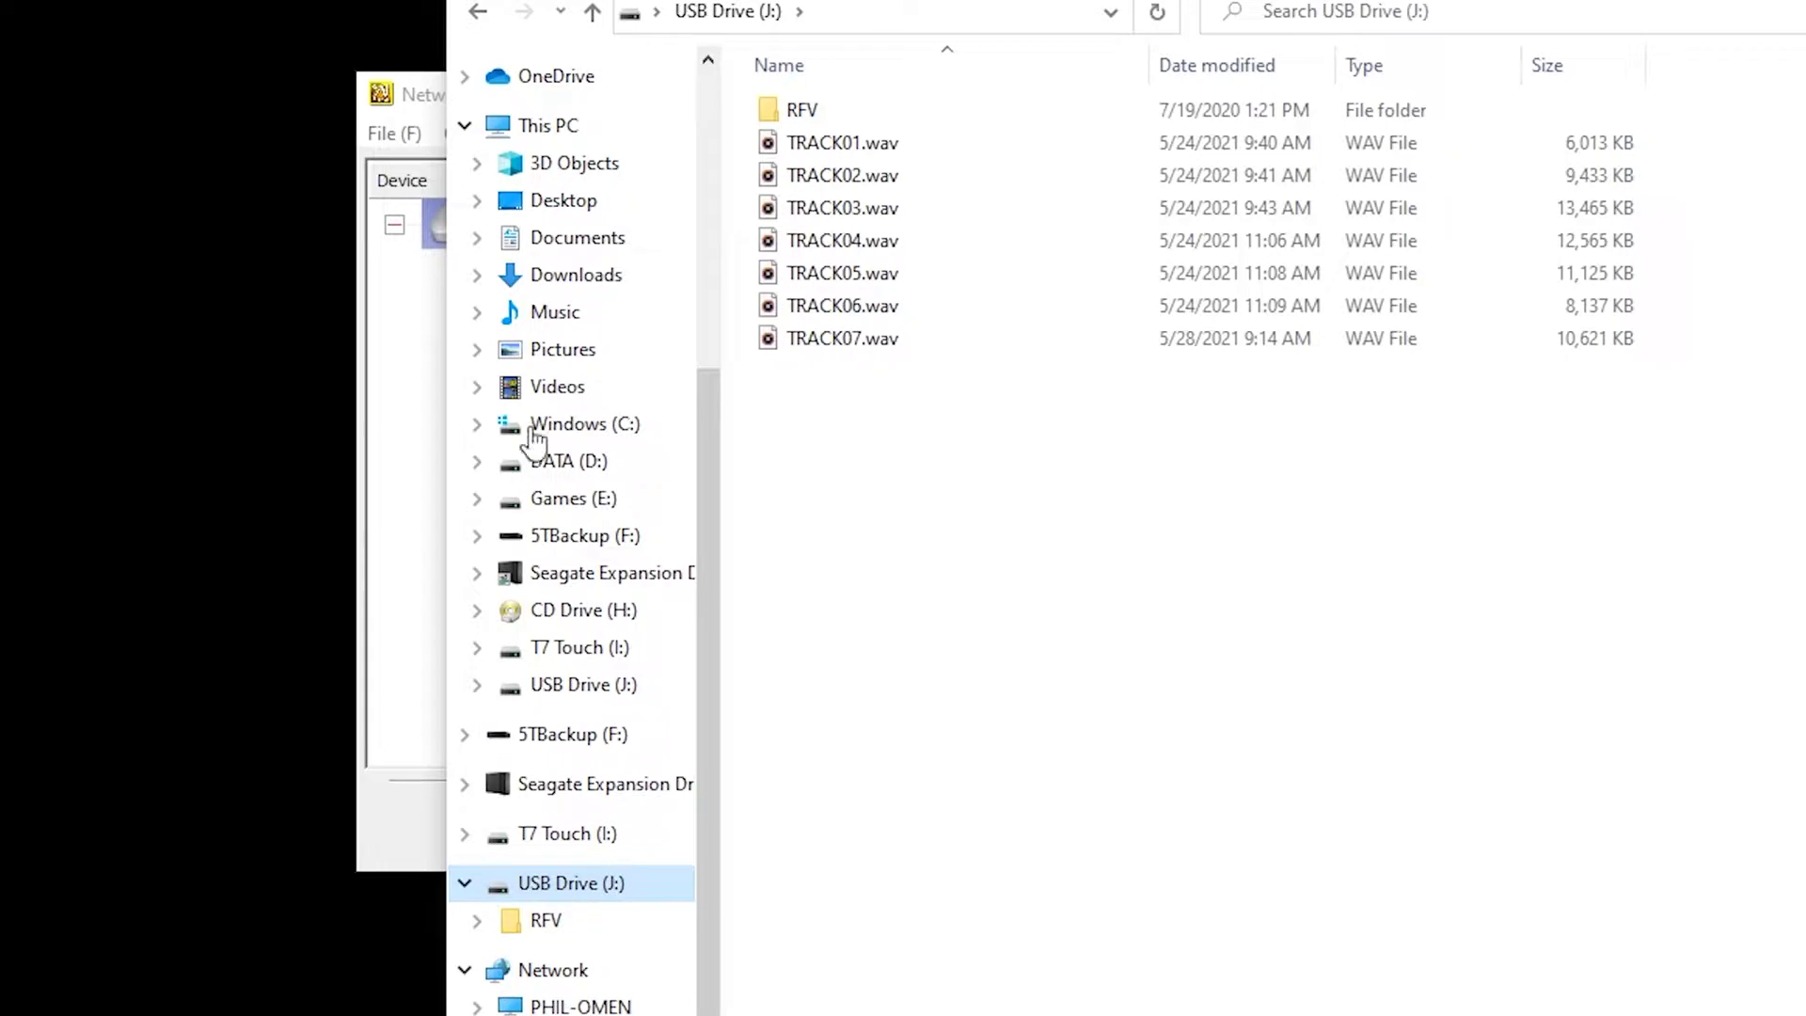
{"action": "left_click", "coordinate": [597, 129]}
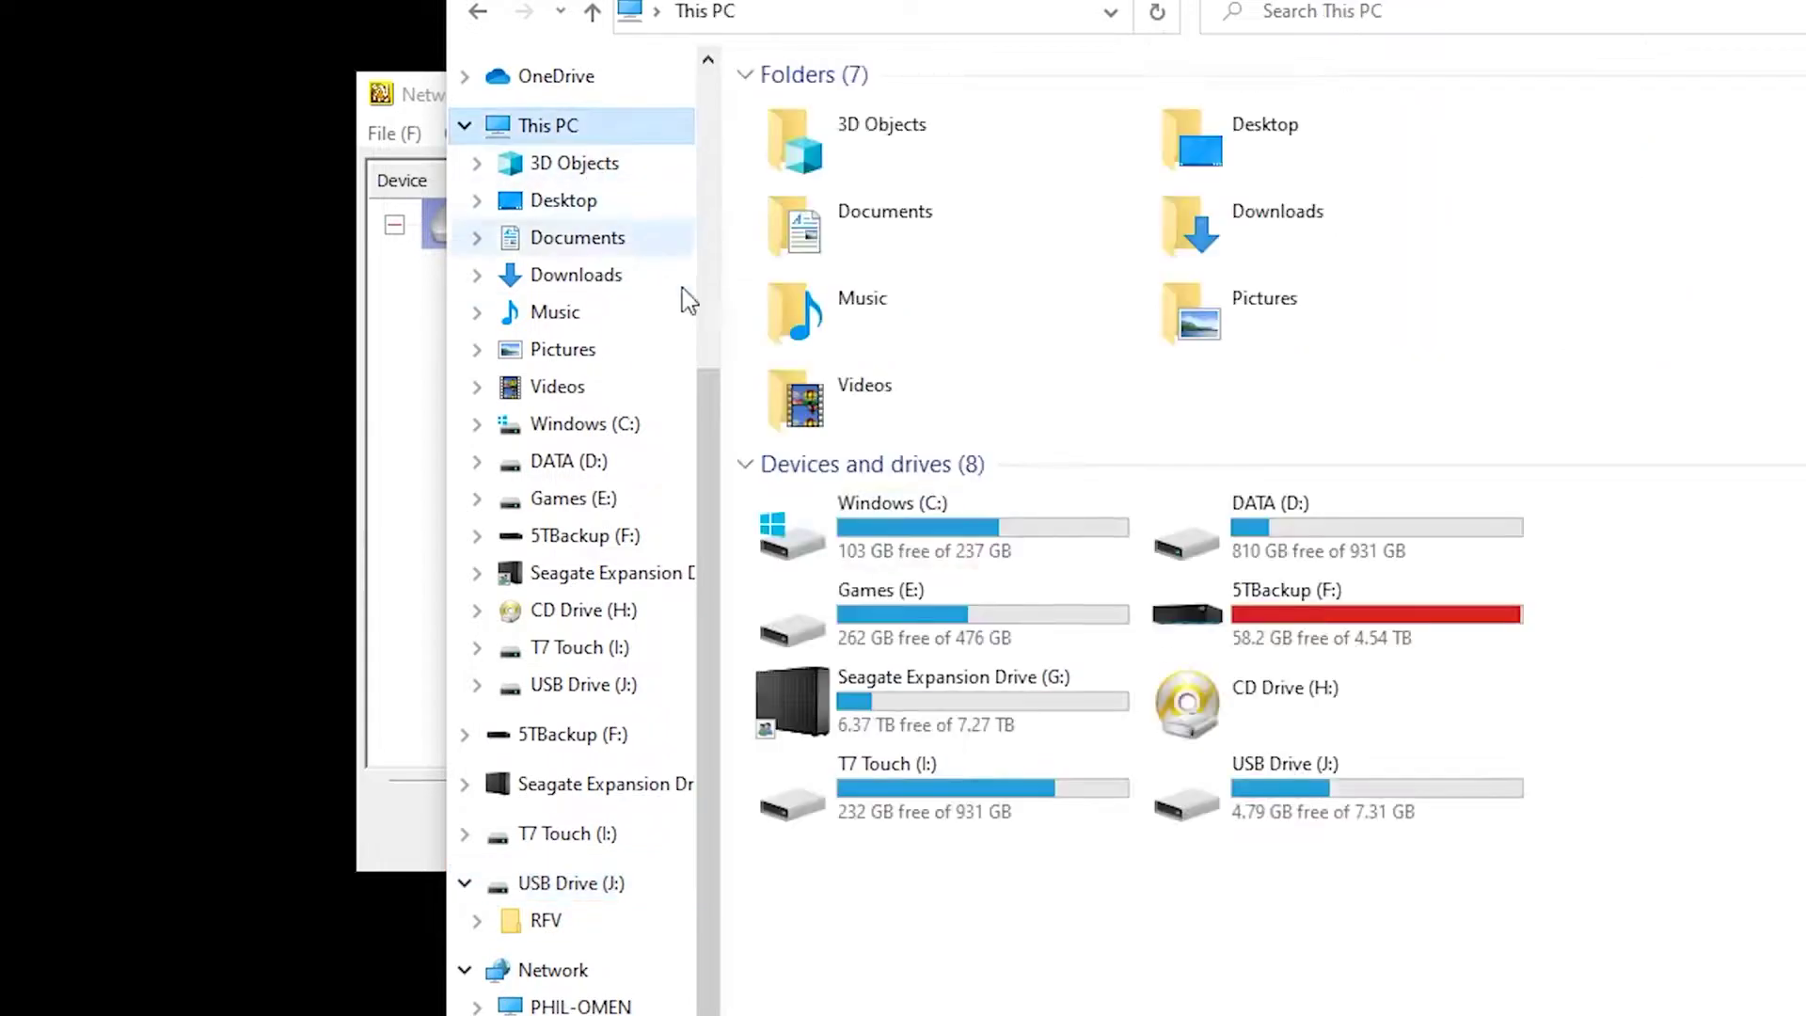
Share USB Drive (J:) via Advanced Sharing with Share this folder ticked.
{"action": "right_click", "coordinate": [1272, 777]}
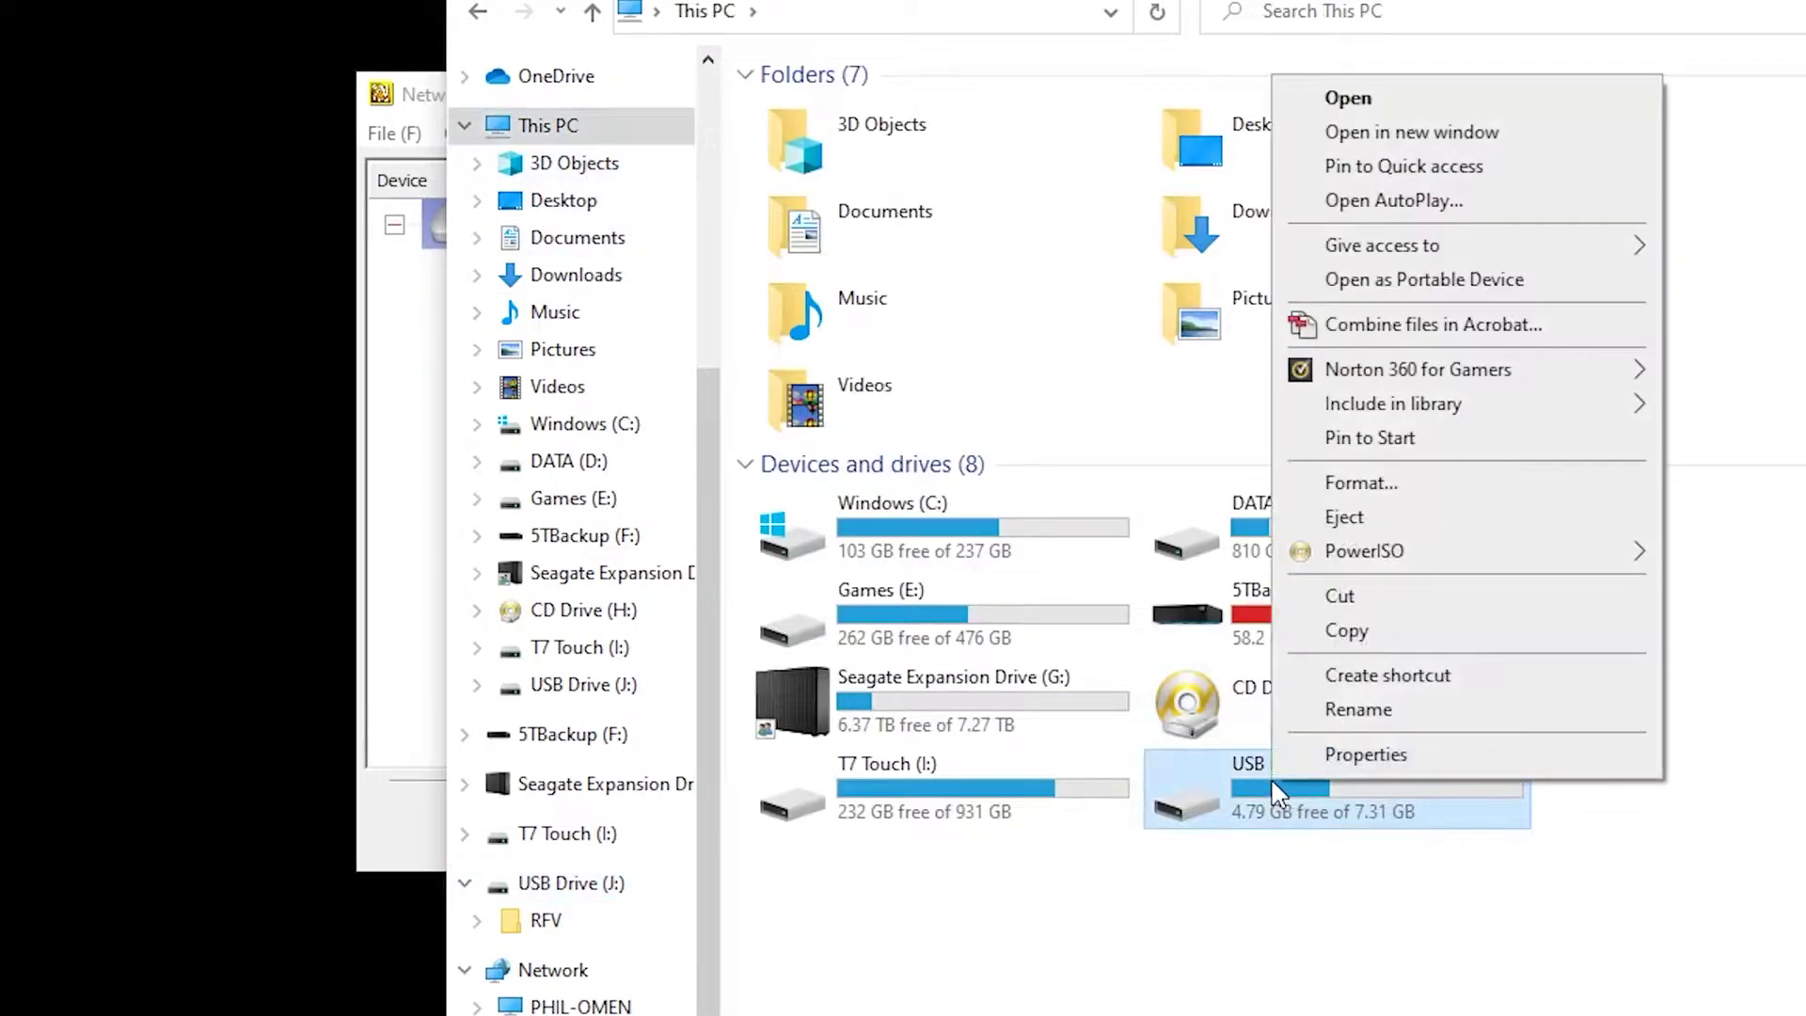
{"action": "left_click", "coordinate": [1317, 761]}
{"action": "left_click", "coordinate": [1096, 213]}
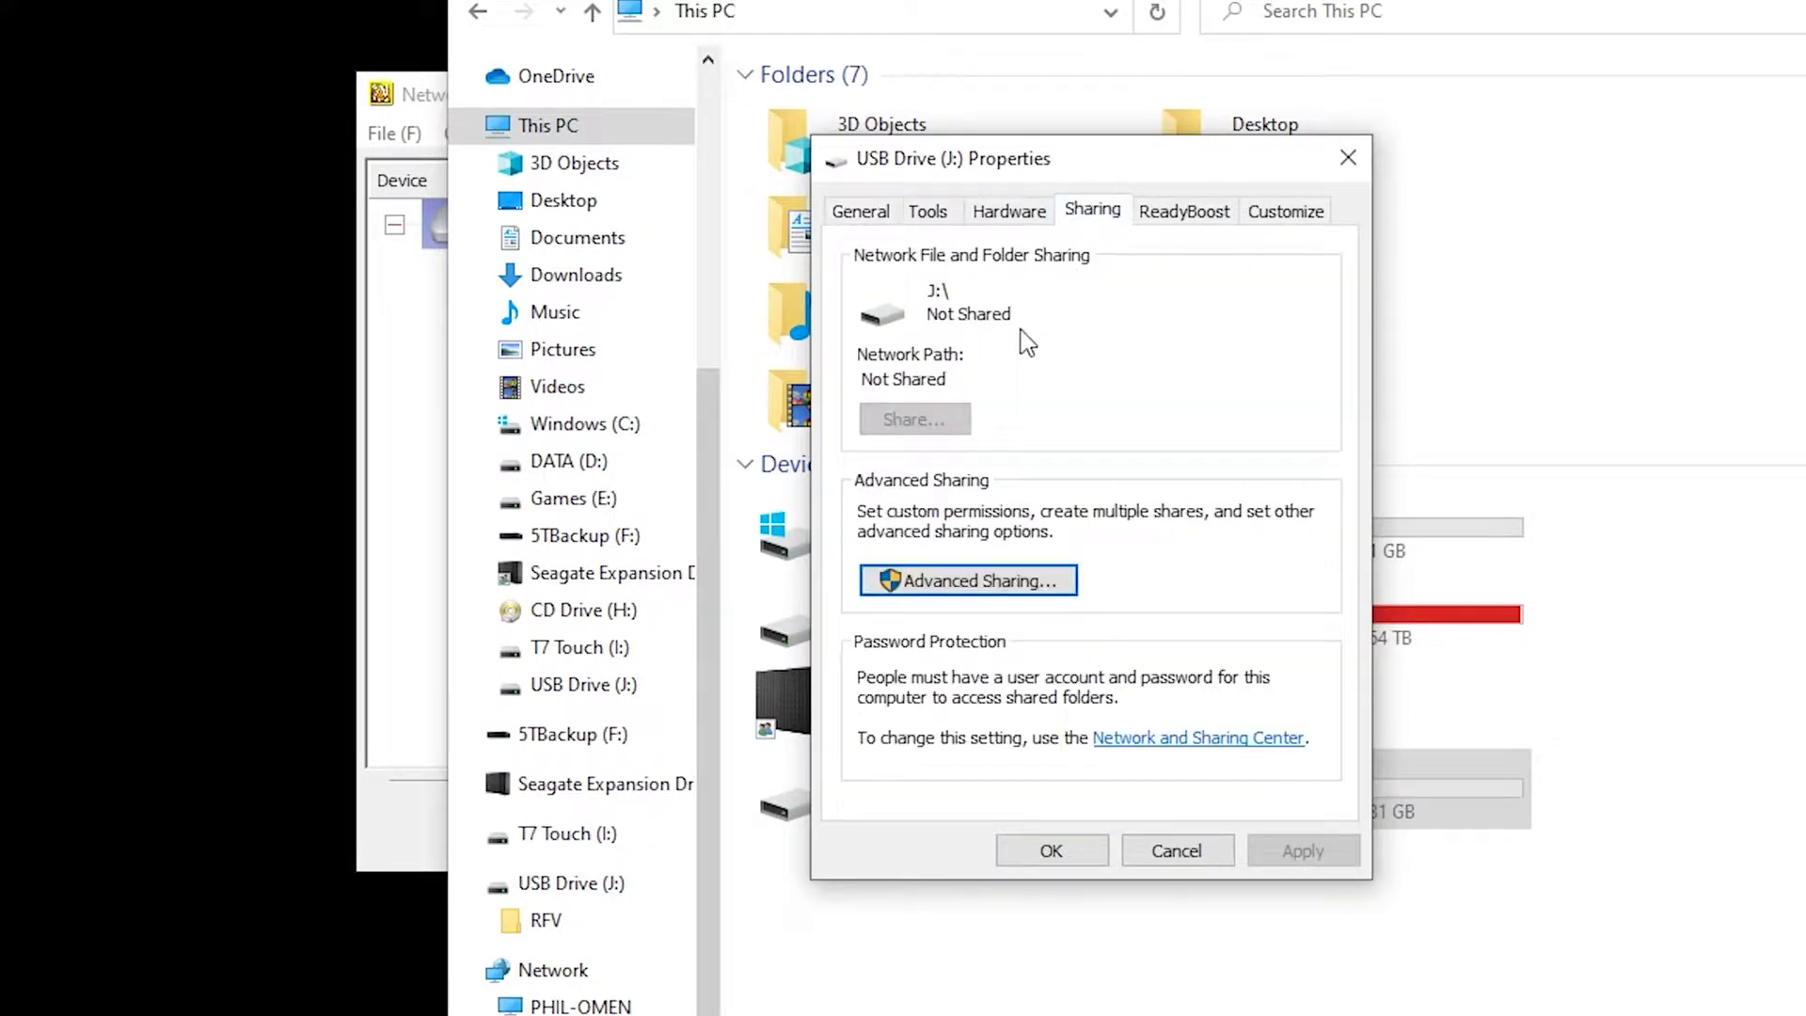
{"action": "left_click", "coordinate": [997, 578]}
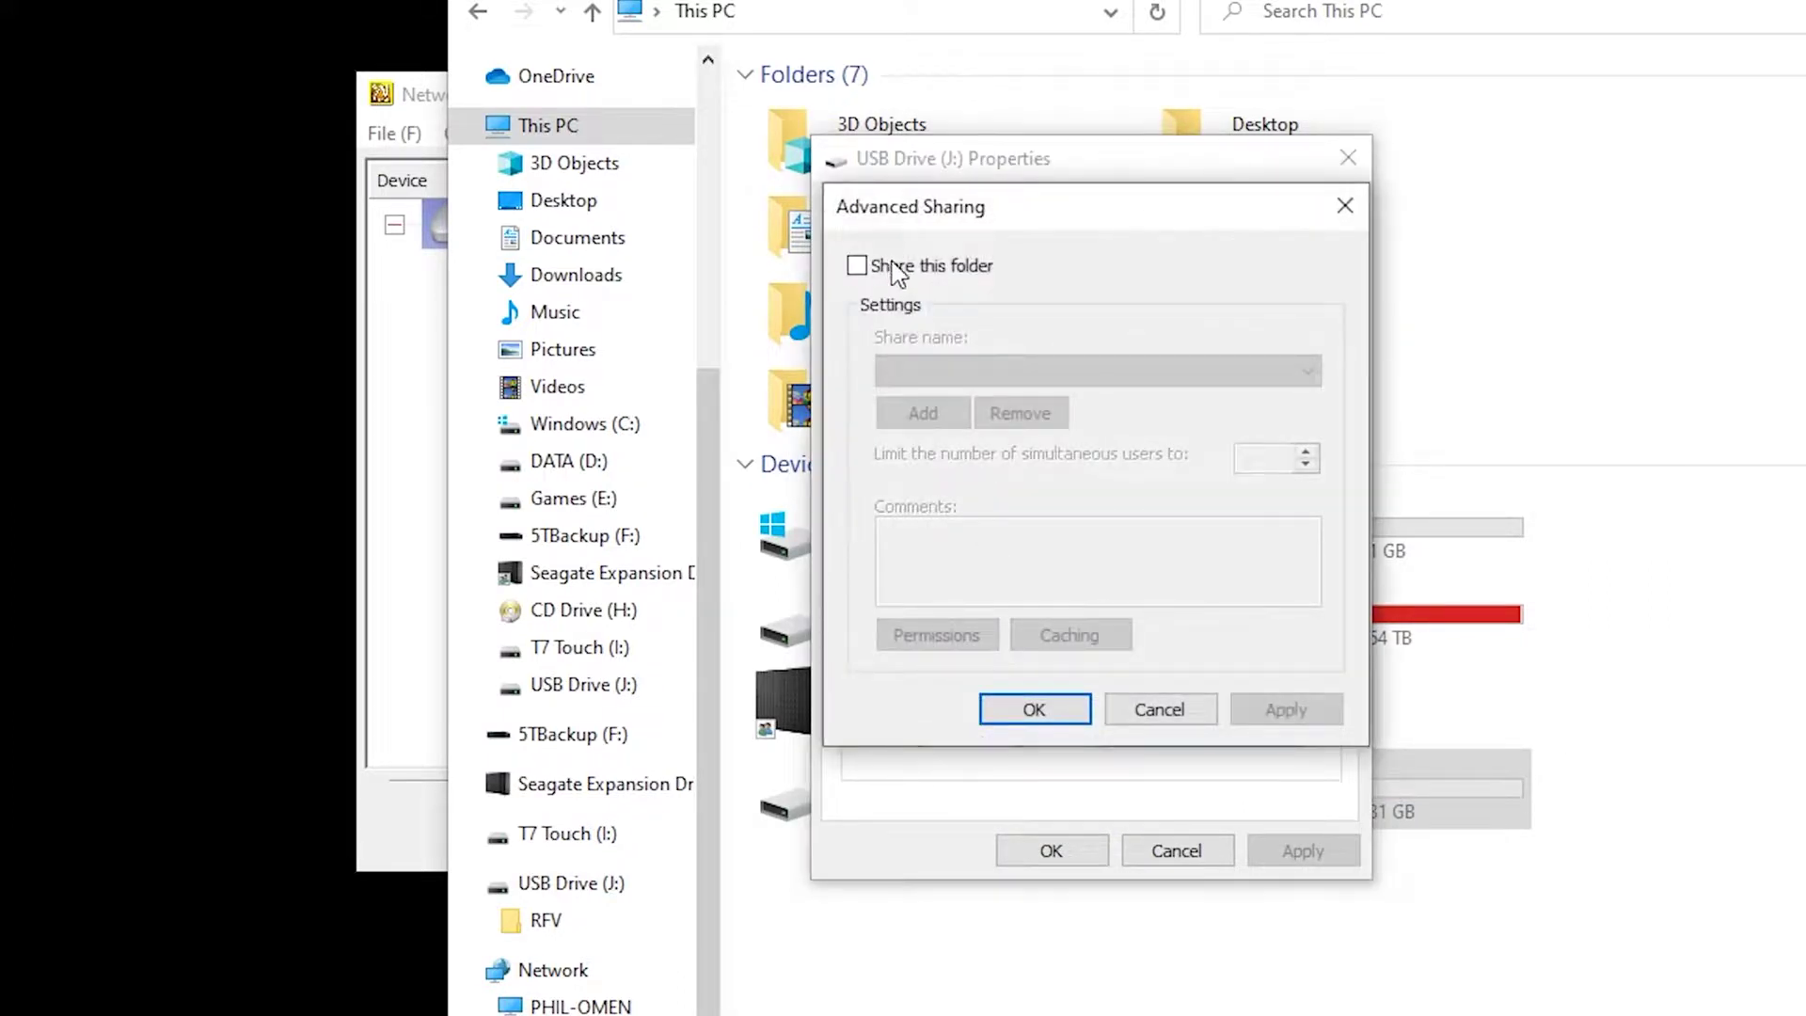
{"action": "left_click", "coordinate": [896, 271]}
{"action": "left_click", "coordinate": [1058, 713]}
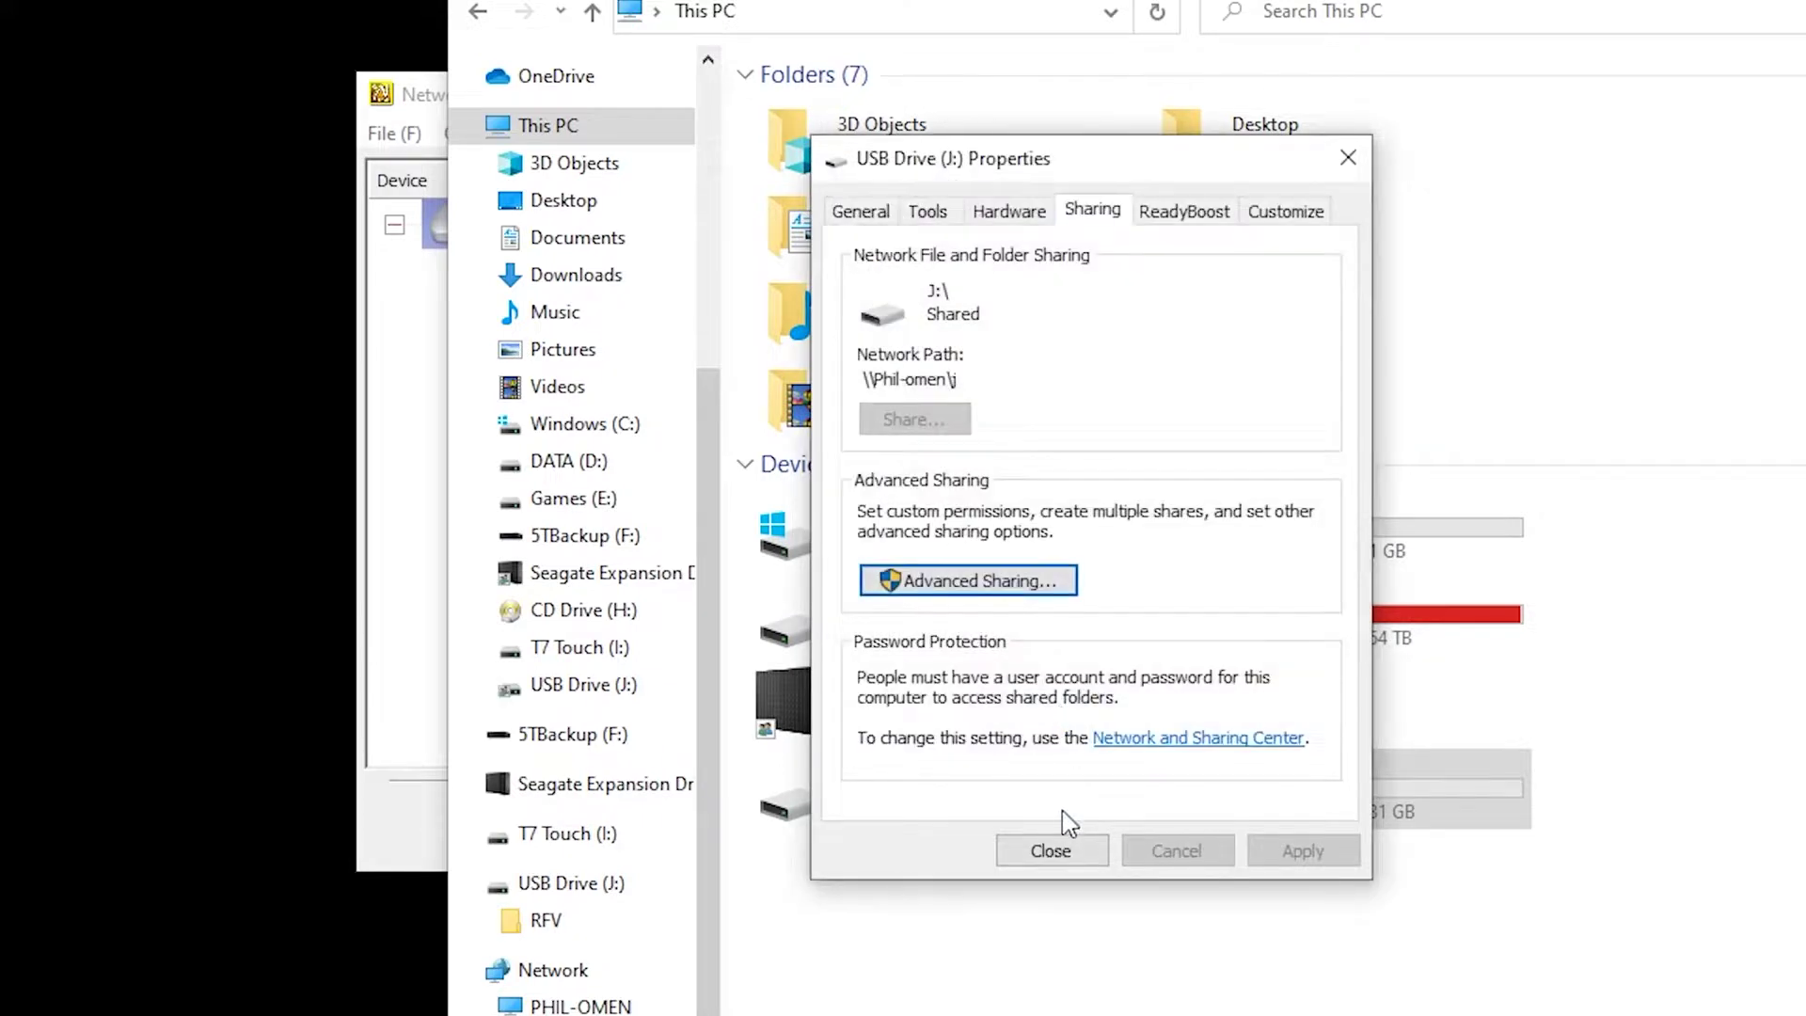
{"action": "left_click", "coordinate": [1066, 858]}
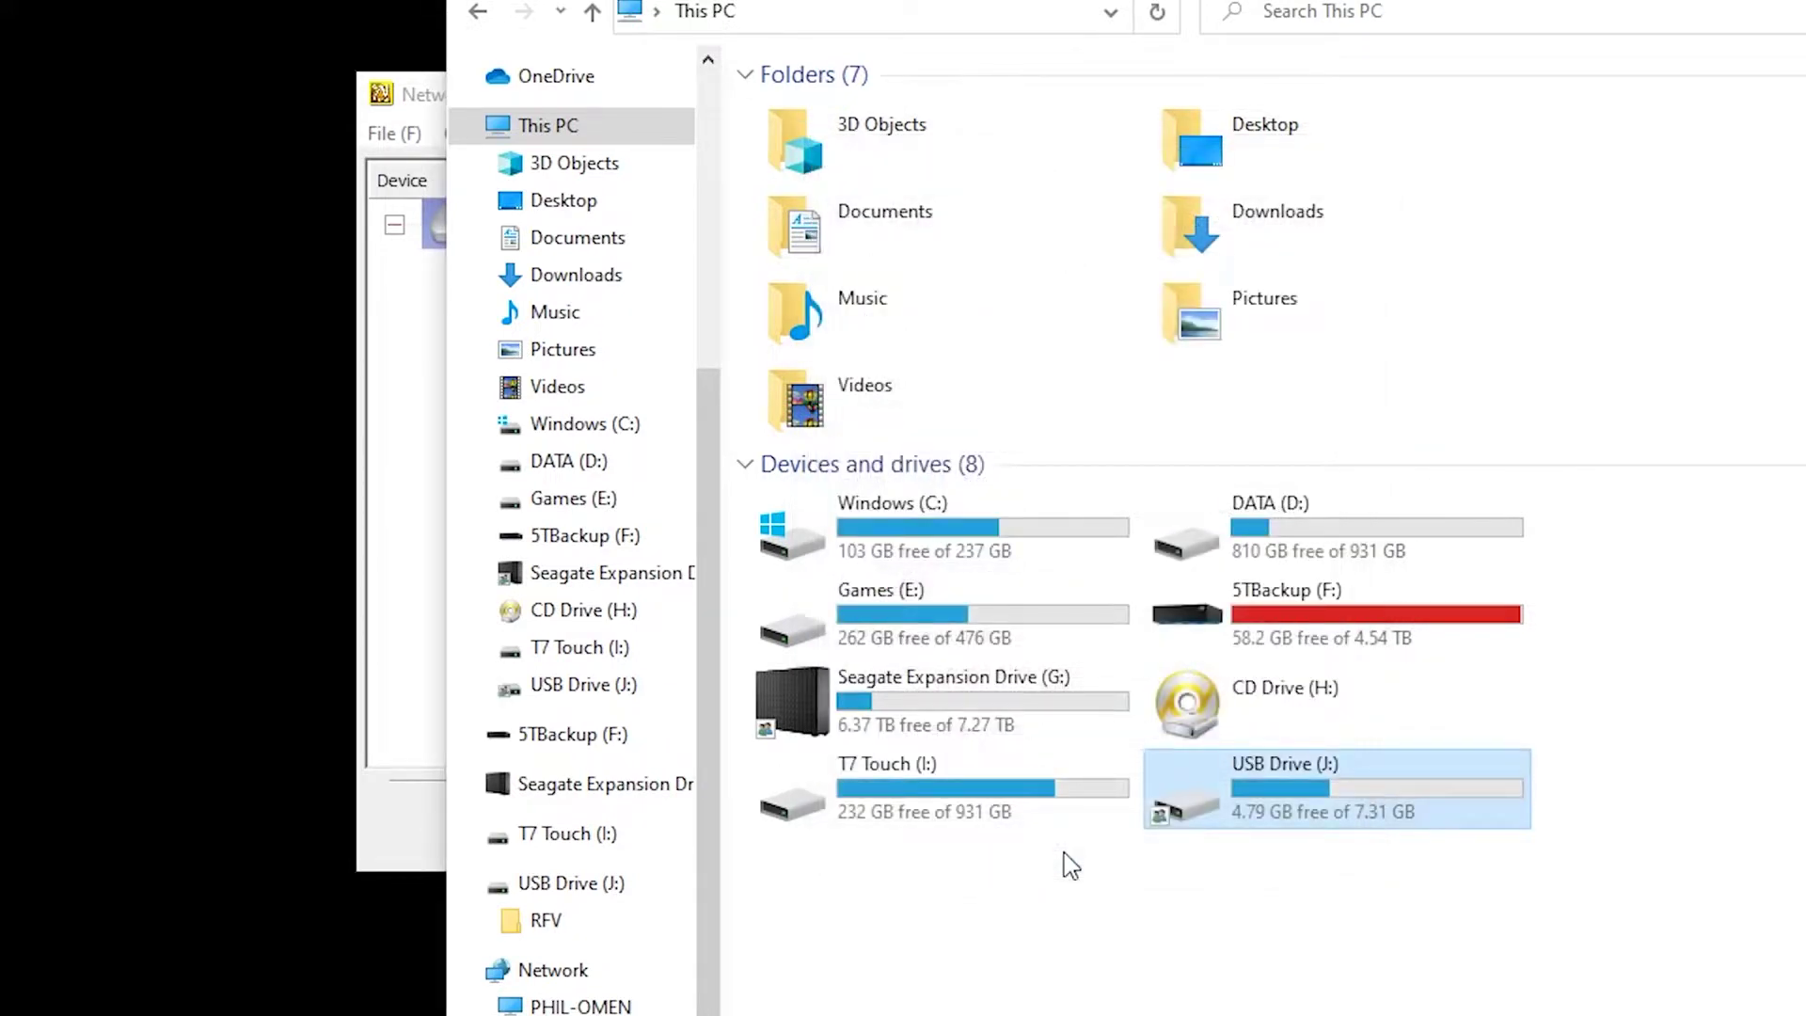
Open the j share on the PHIL-OMEN computer under Network.
{"action": "left_click", "coordinate": [564, 1008]}
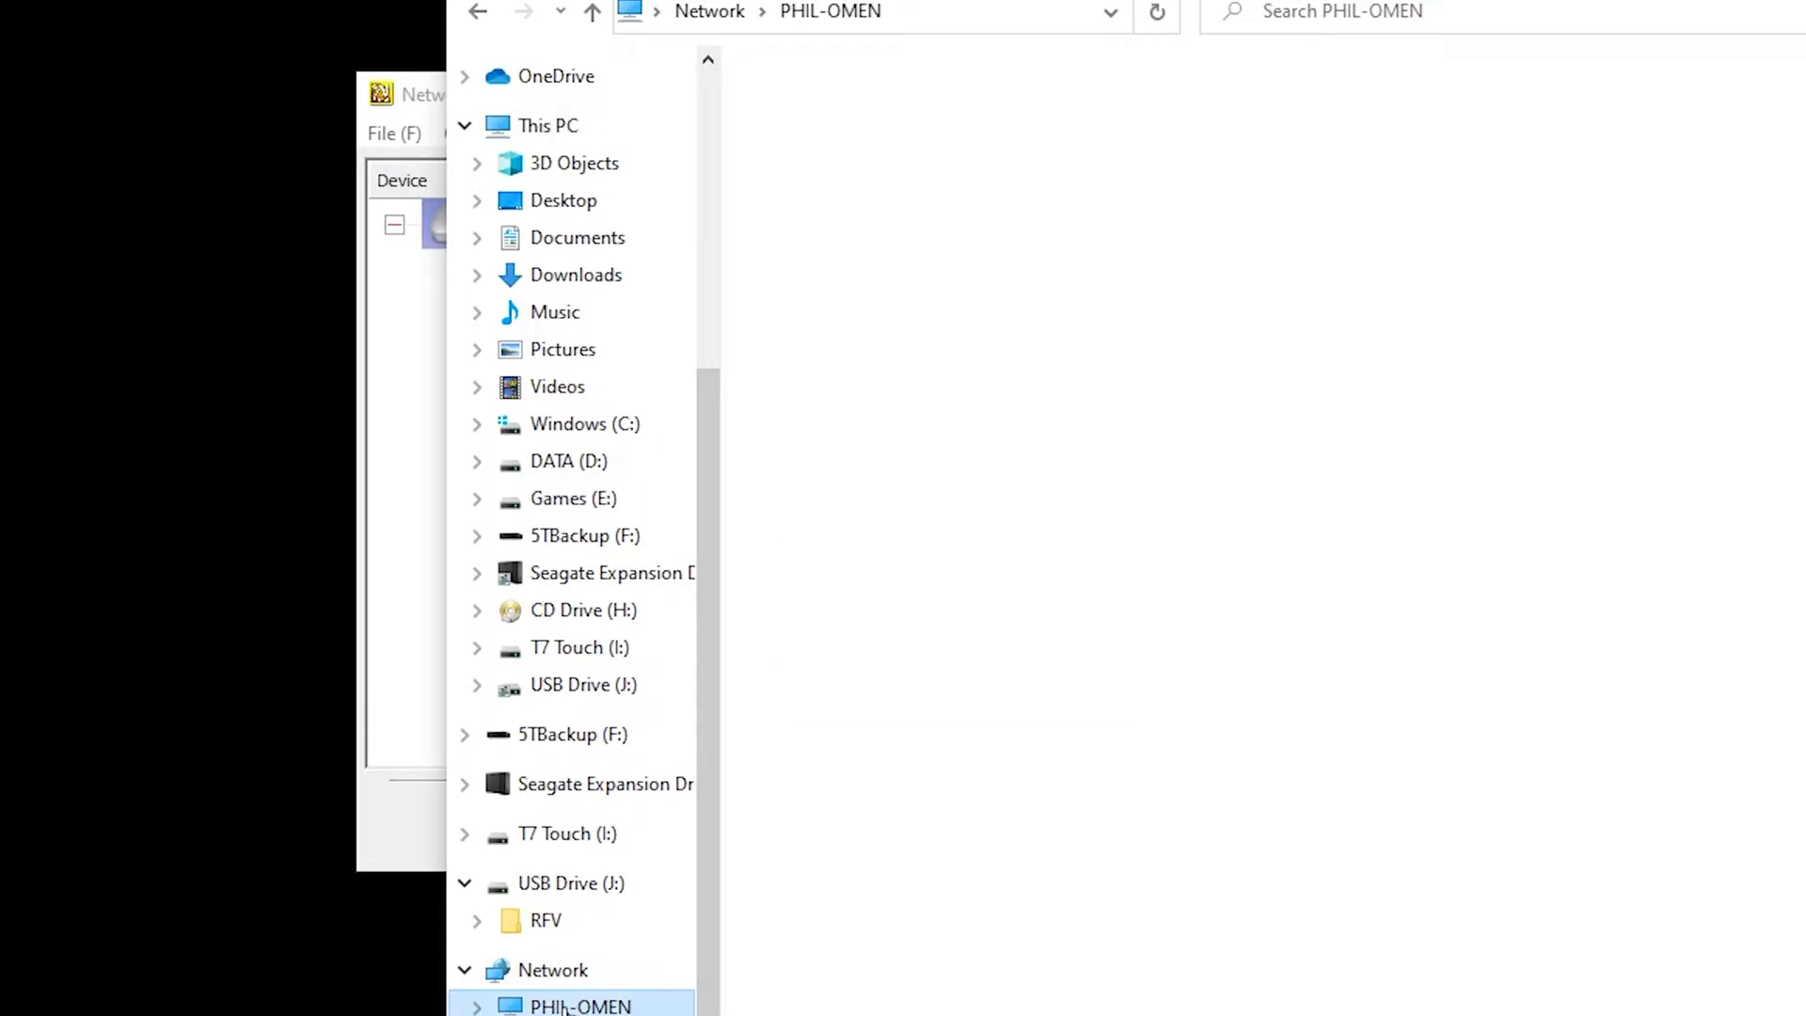
{"action": "double_click", "coordinate": [861, 195]}
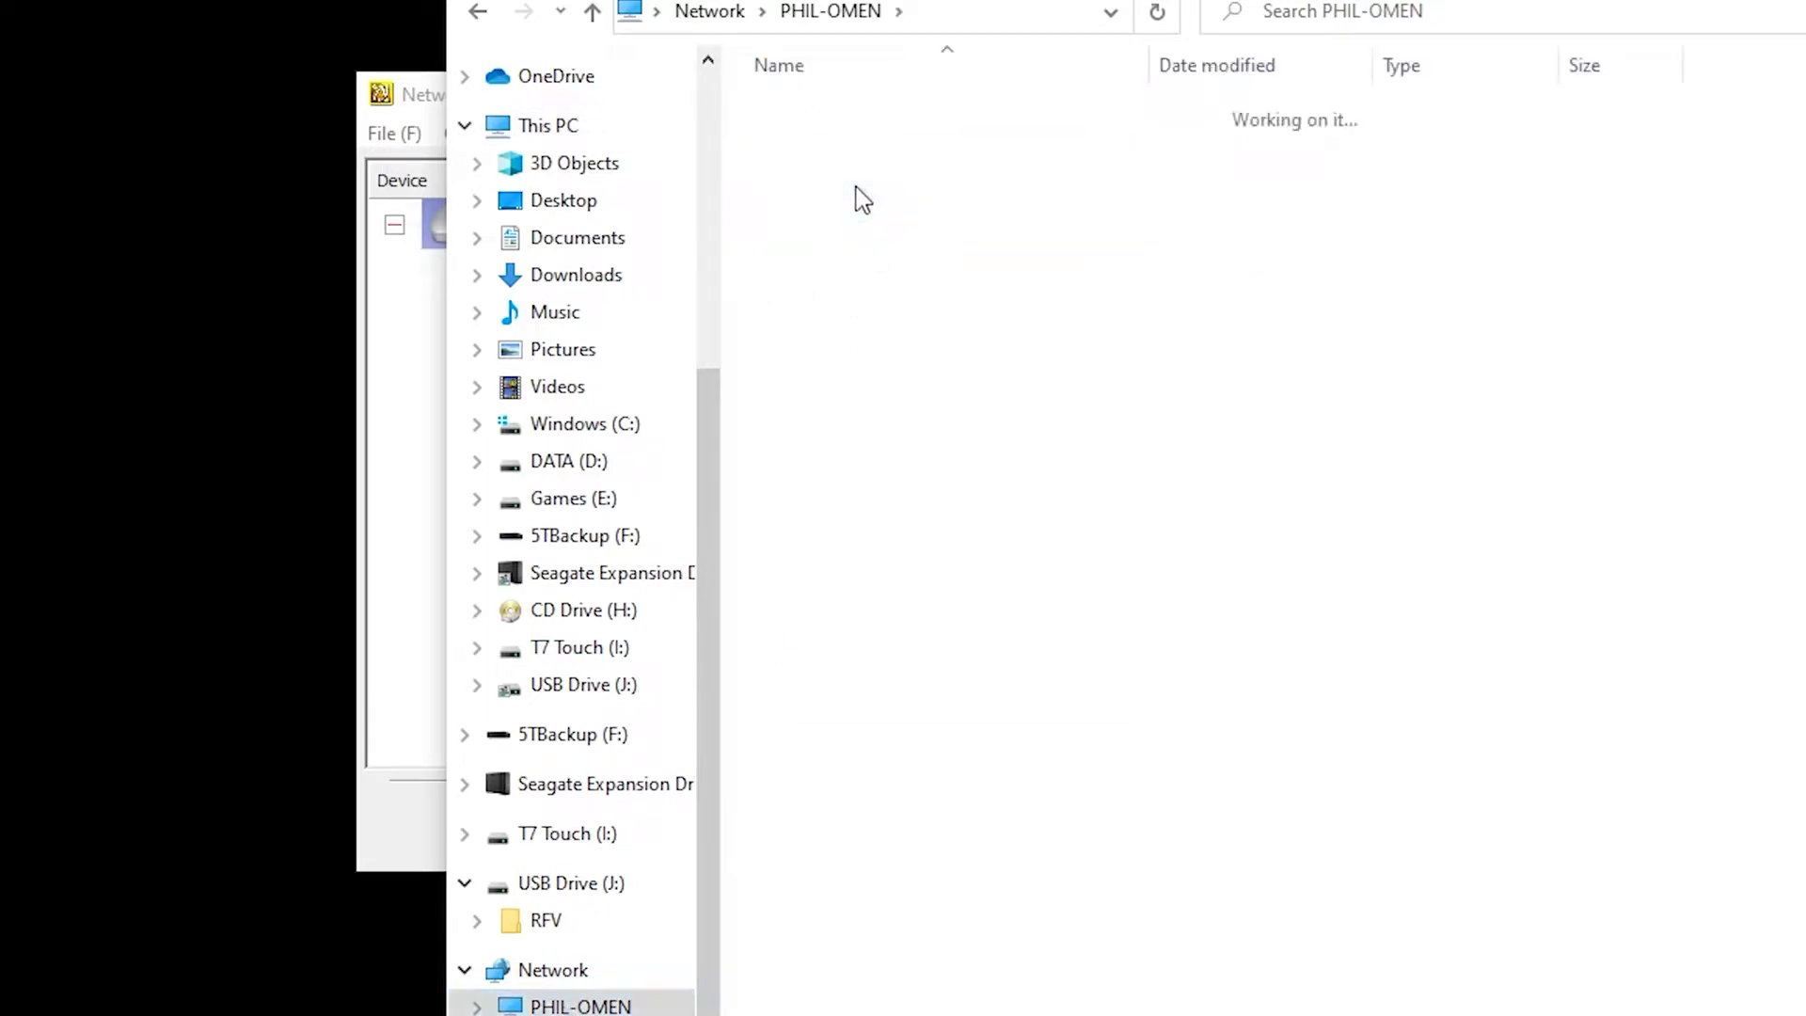